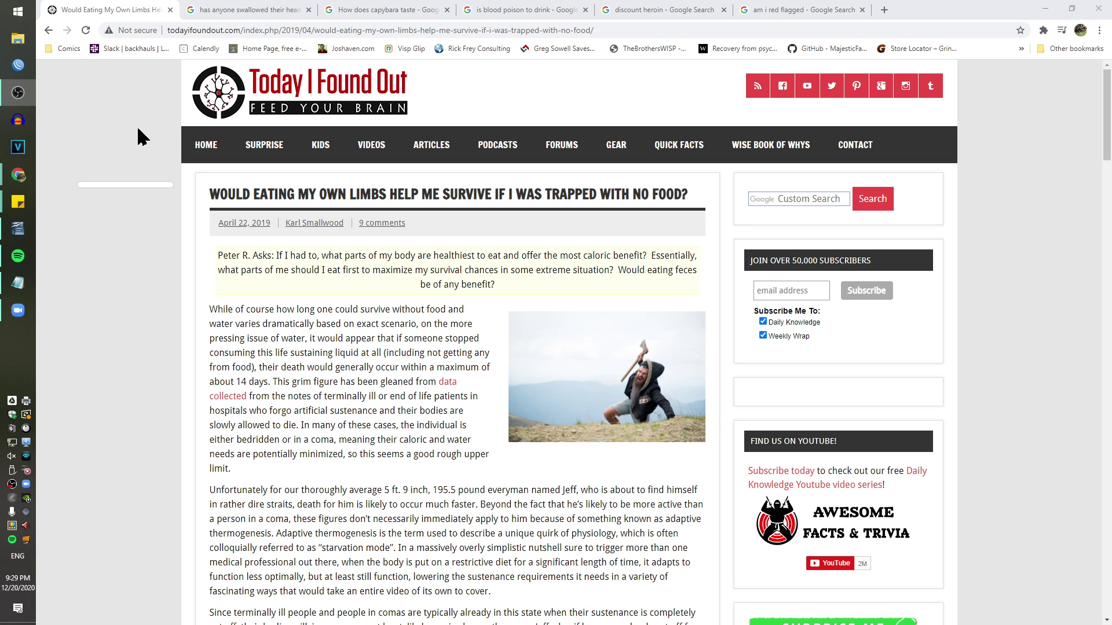
Launch WinBox and connect to Router-2 over RoMON, using Router-1 as the RoMON agent
left_click(18, 66)
left_click_drag(446, 130, 271, 43)
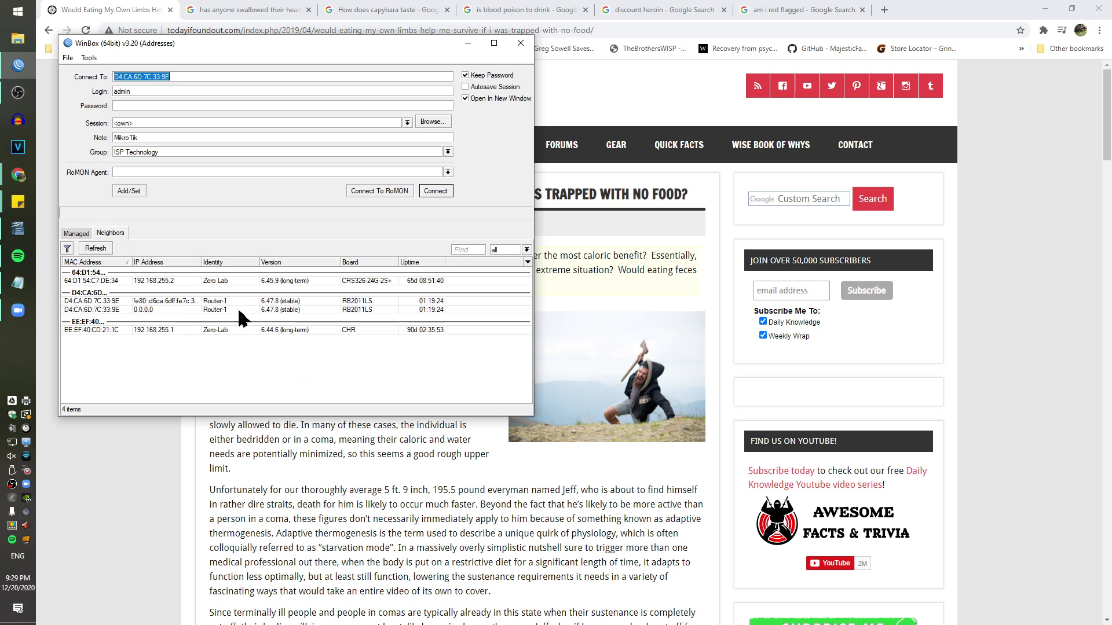
left_click(108, 302)
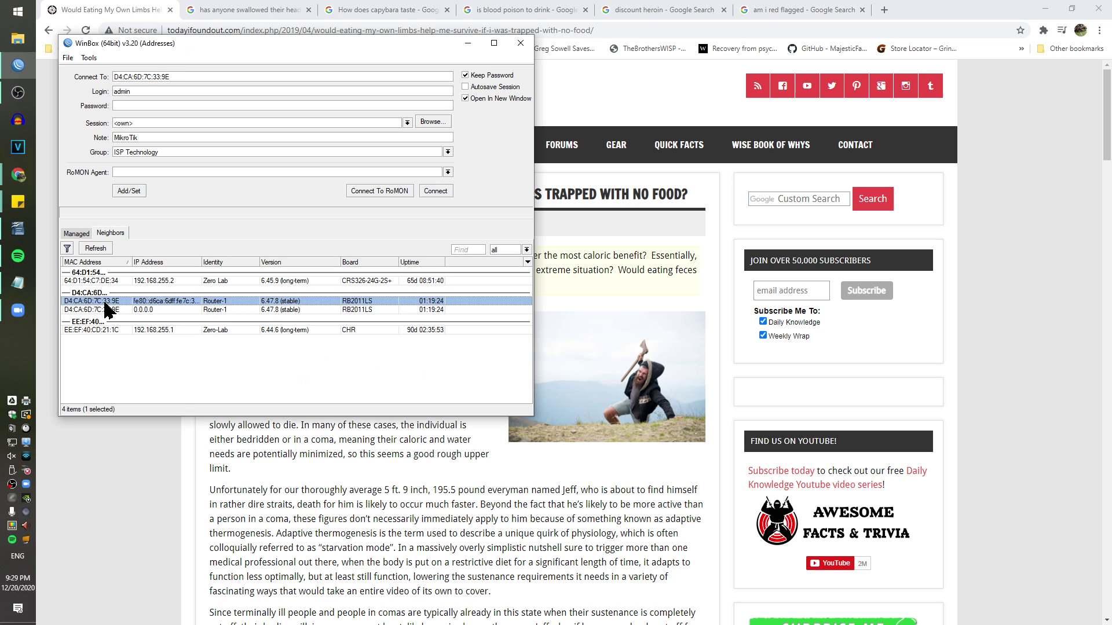
left_click(371, 196)
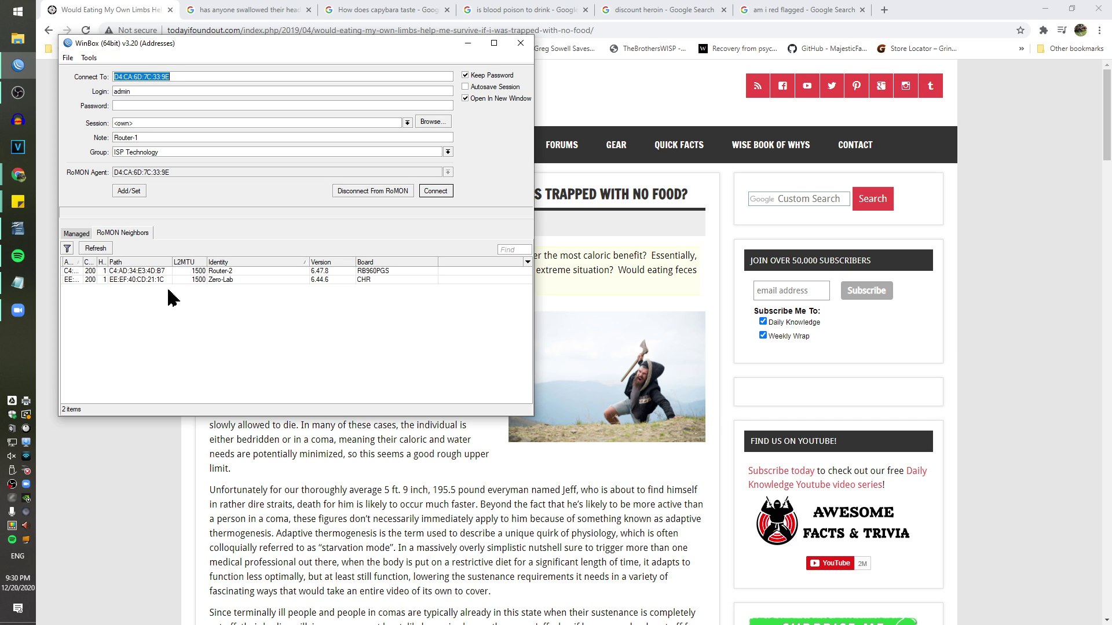
left_click(165, 271)
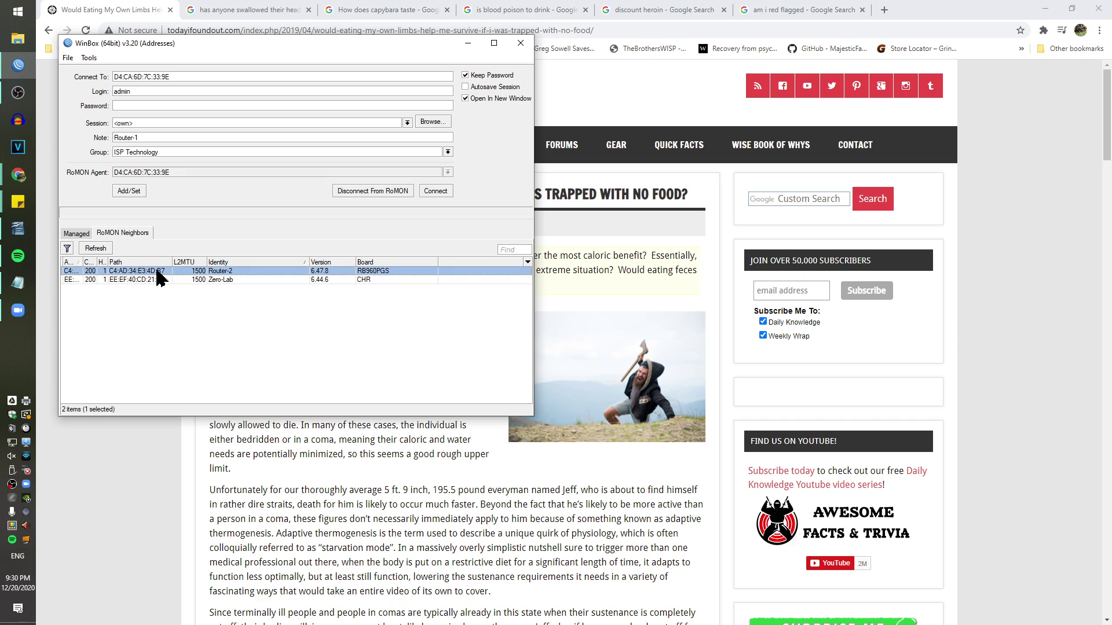
left_click(438, 193)
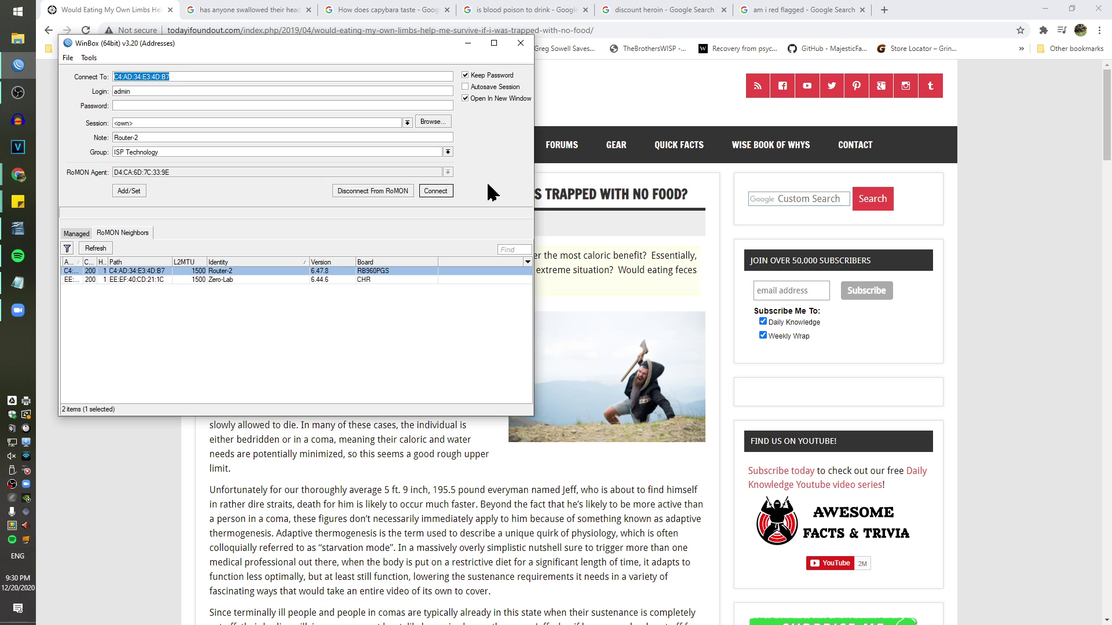
Close the failing Router-2 session and clear WinBox's cached descriptors
left_click(580, 276)
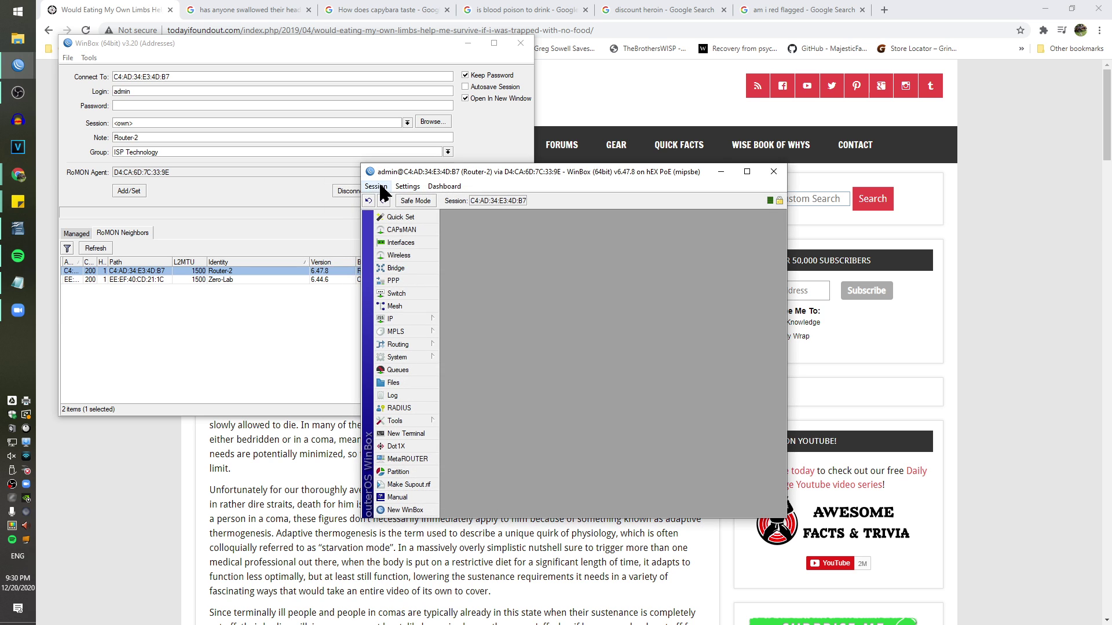
left_click(774, 171)
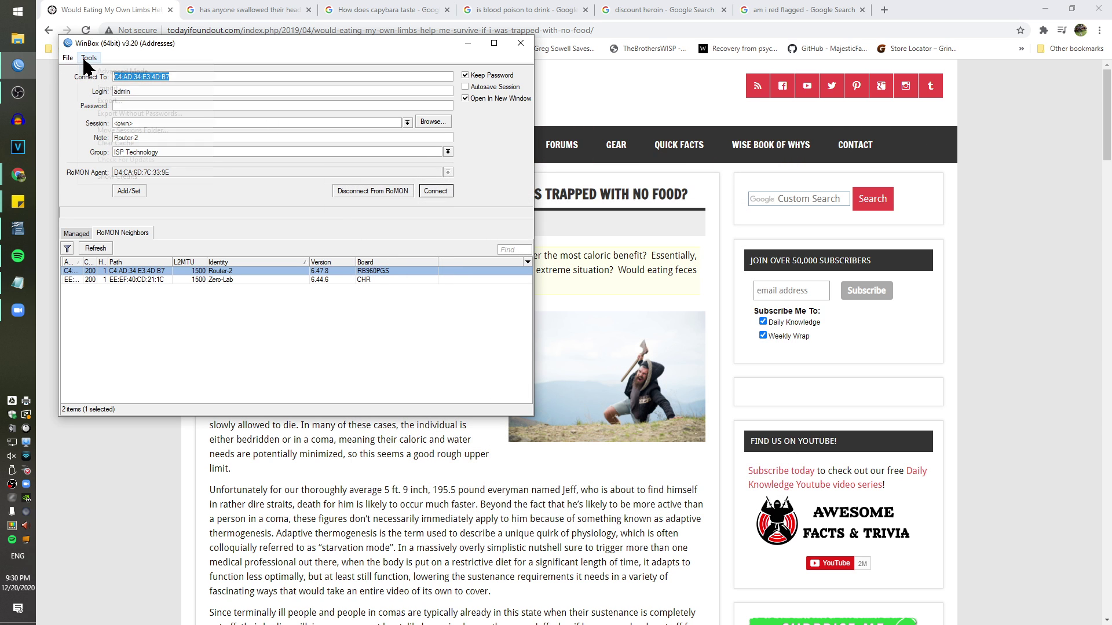
left_click(86, 58)
left_click(134, 143)
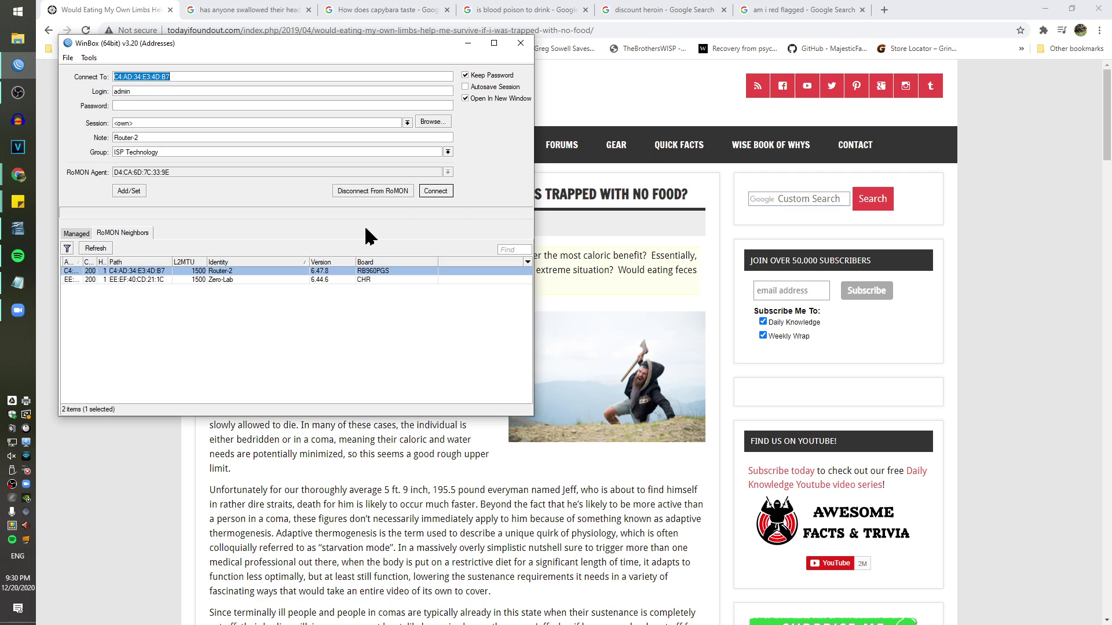
Reconnect to Router-2 through RoMON and place its enlarged session window on the right
left_click(436, 191)
left_click(596, 283)
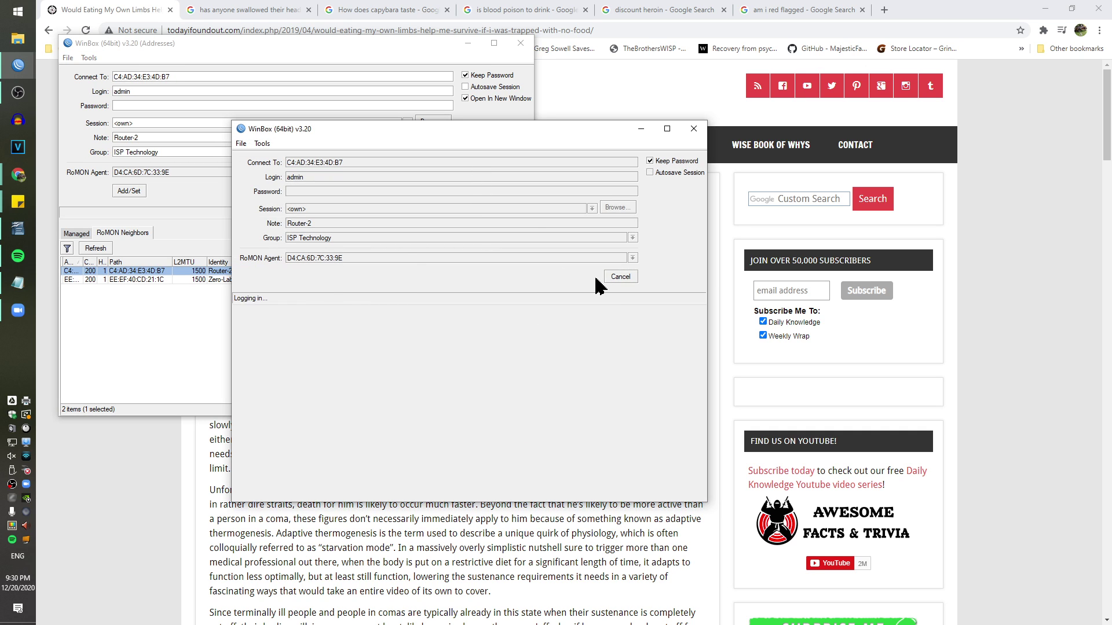
left_click_drag(588, 174, 895, 24)
left_click_drag(679, 364, 535, 620)
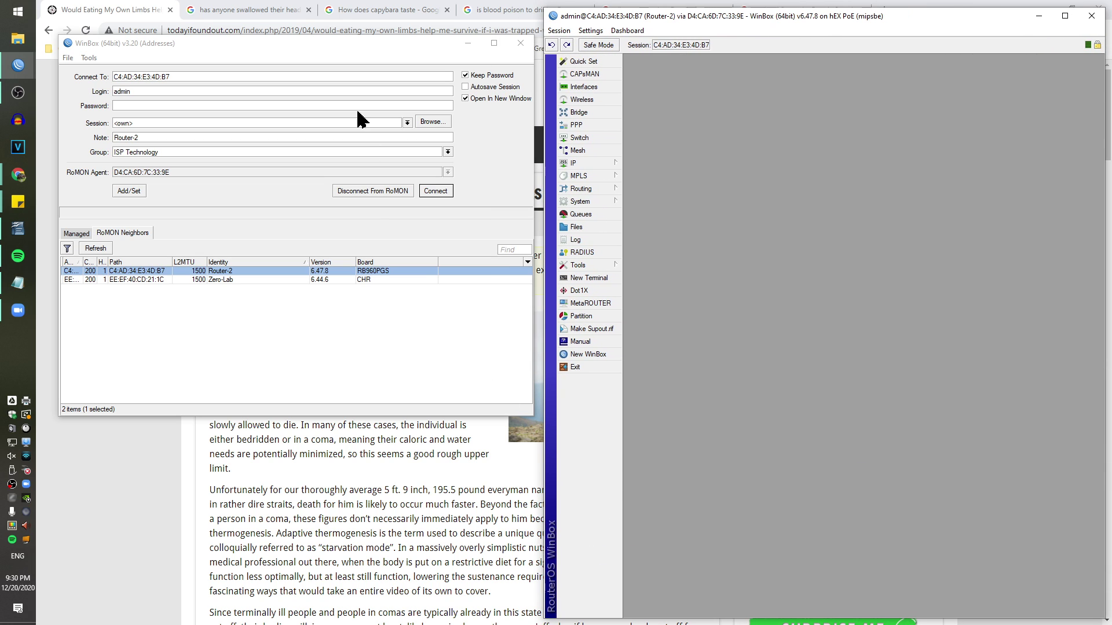
Leave RoMON, connect directly to Router-1, and place its window top-left at full height
left_click(370, 195)
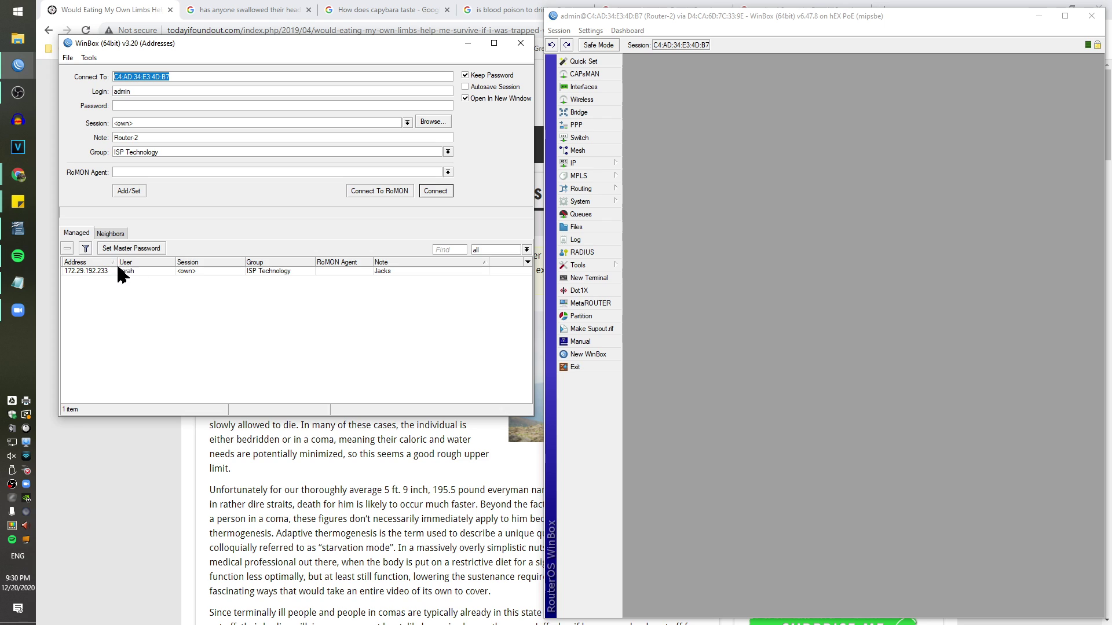
left_click(125, 232)
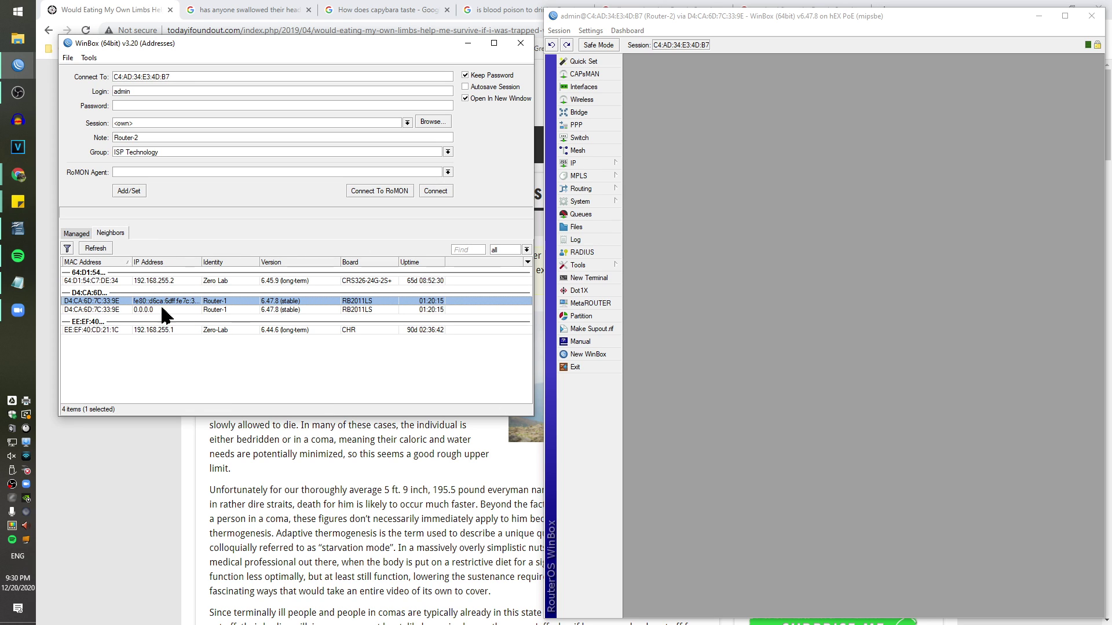
left_click(113, 301)
left_click(433, 191)
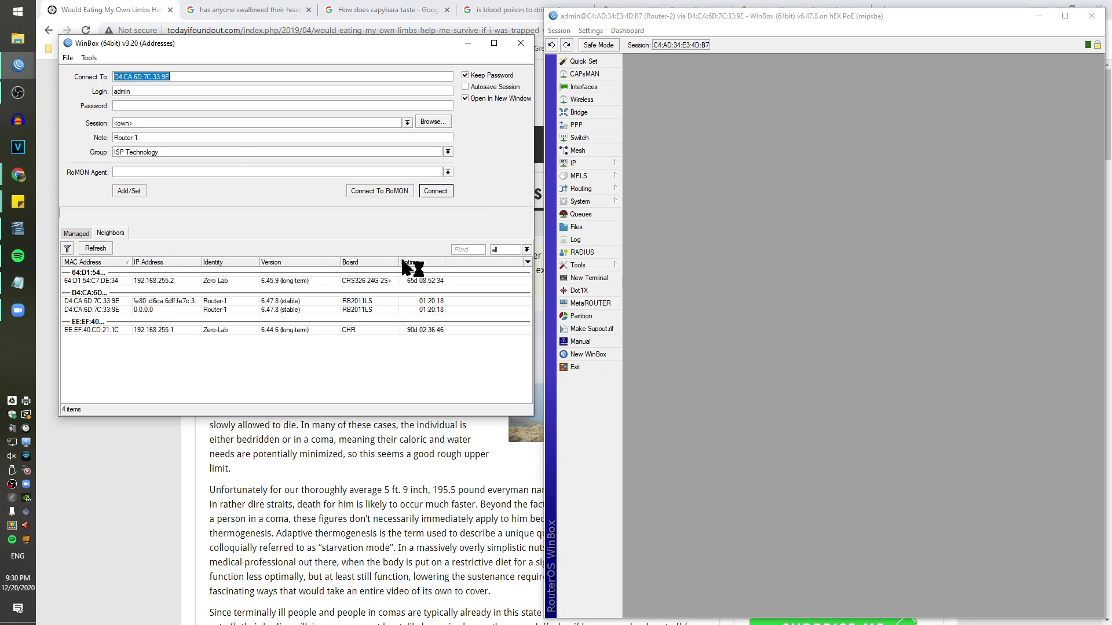
left_click(588, 280)
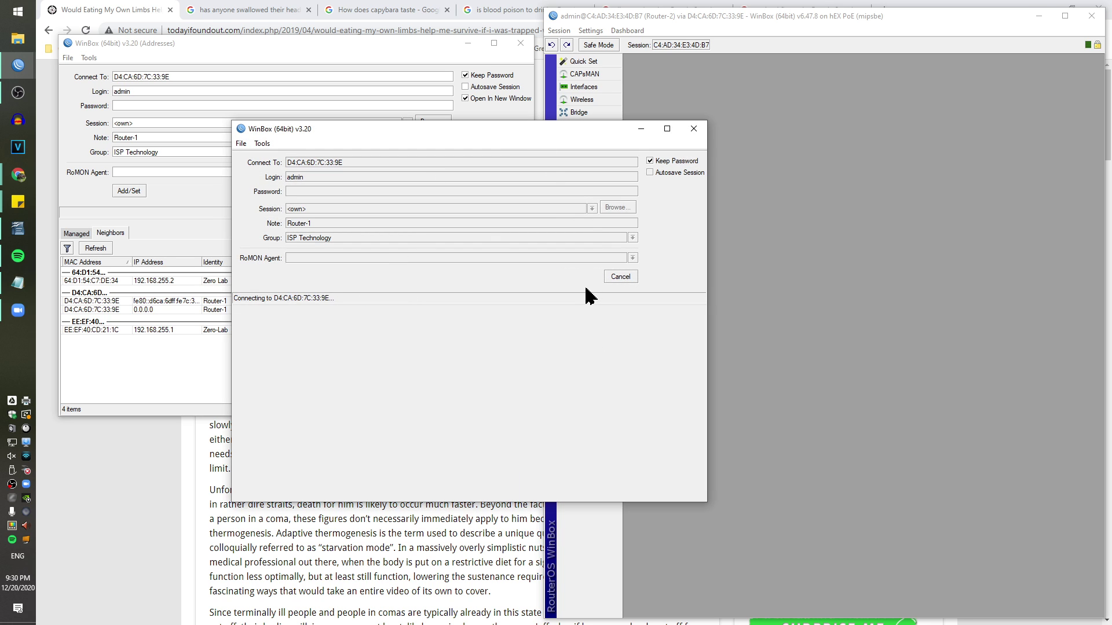
left_click_drag(515, 178, 198, 21)
left_click_drag(472, 377, 530, 619)
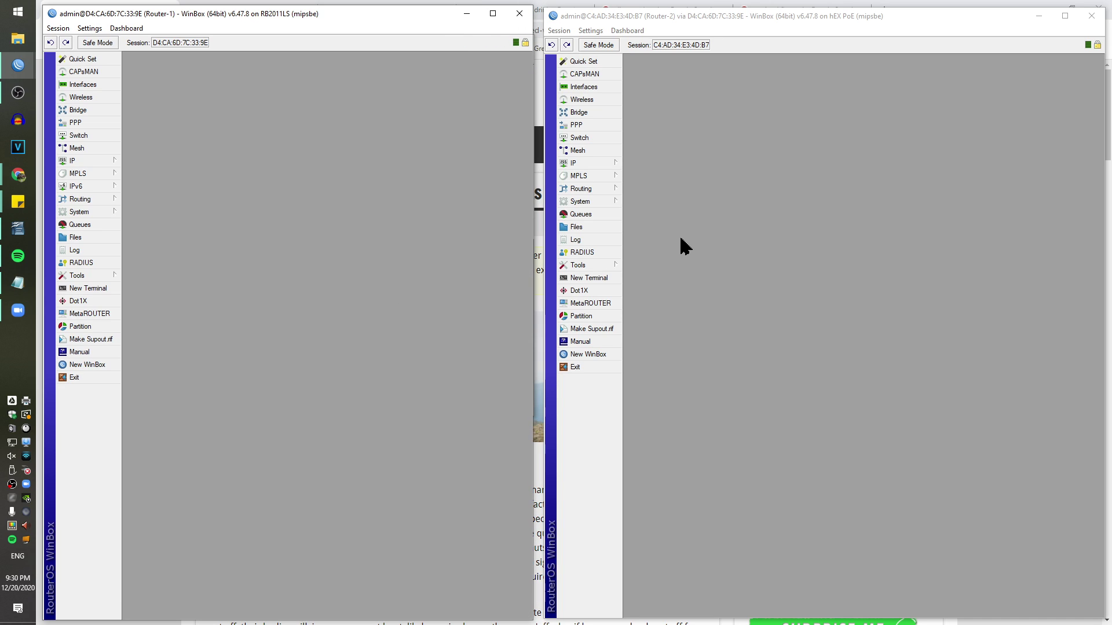
Open the Bridge window on both routers and move both windows to the top
left_click(79, 110)
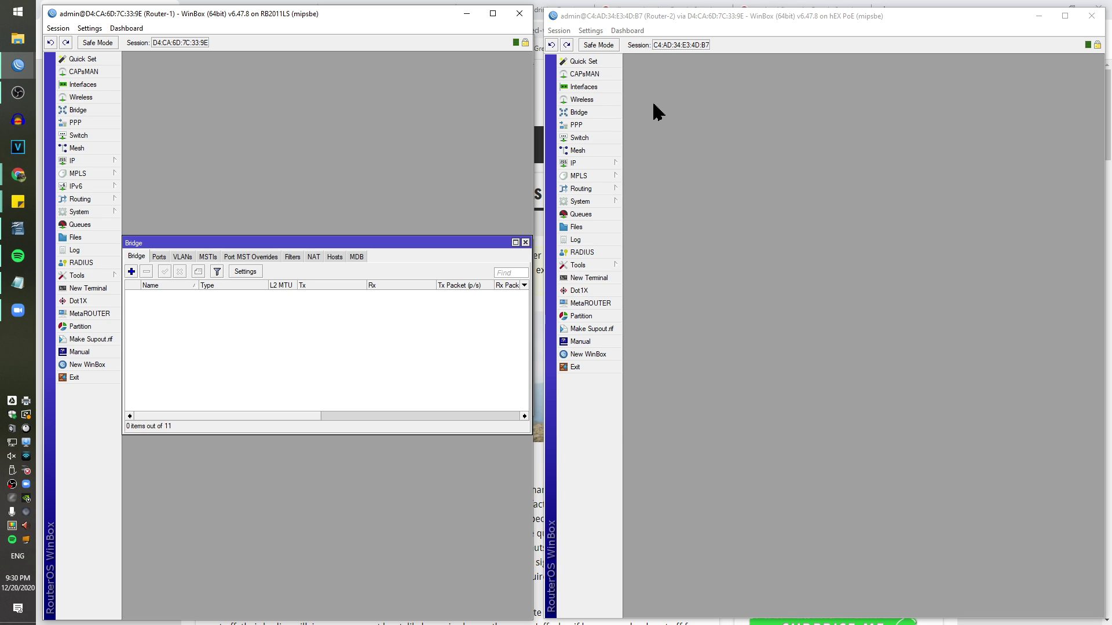
left_click(598, 113)
left_click_drag(399, 244, 406, 73)
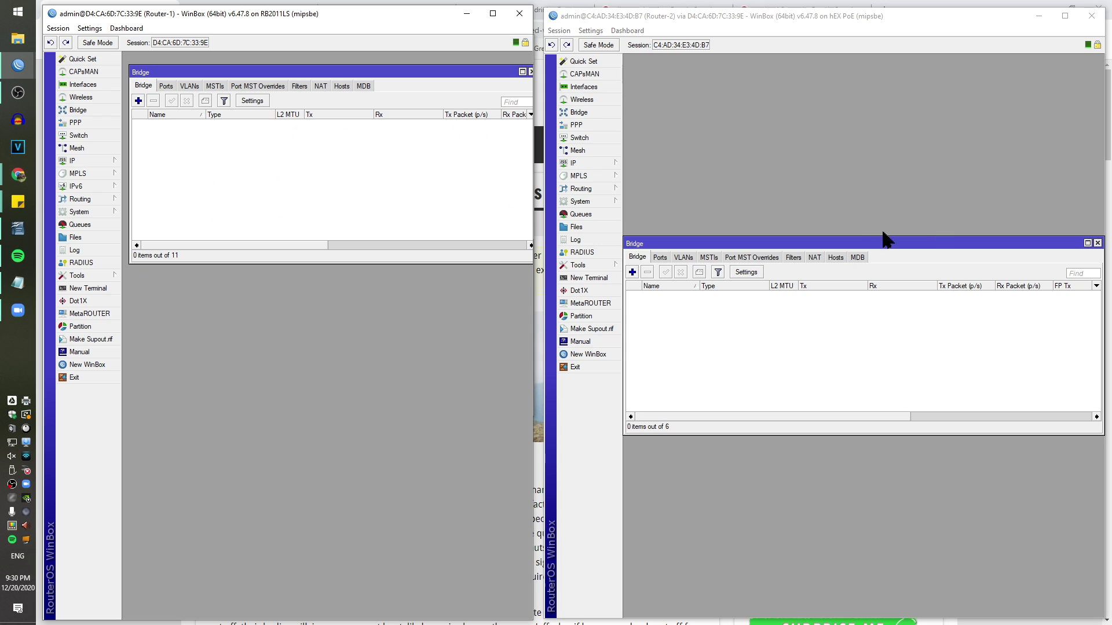
left_click_drag(836, 243, 833, 67)
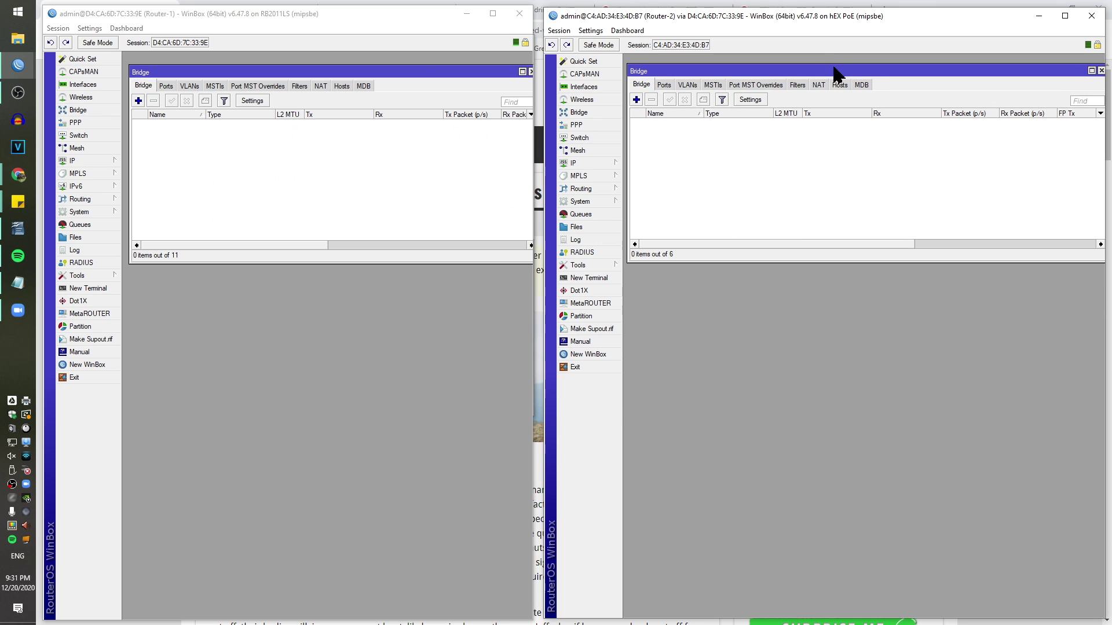
Create bridge PTP-BRIDGE on Router-2 with RSTP and bridge priority 2
left_click(637, 99)
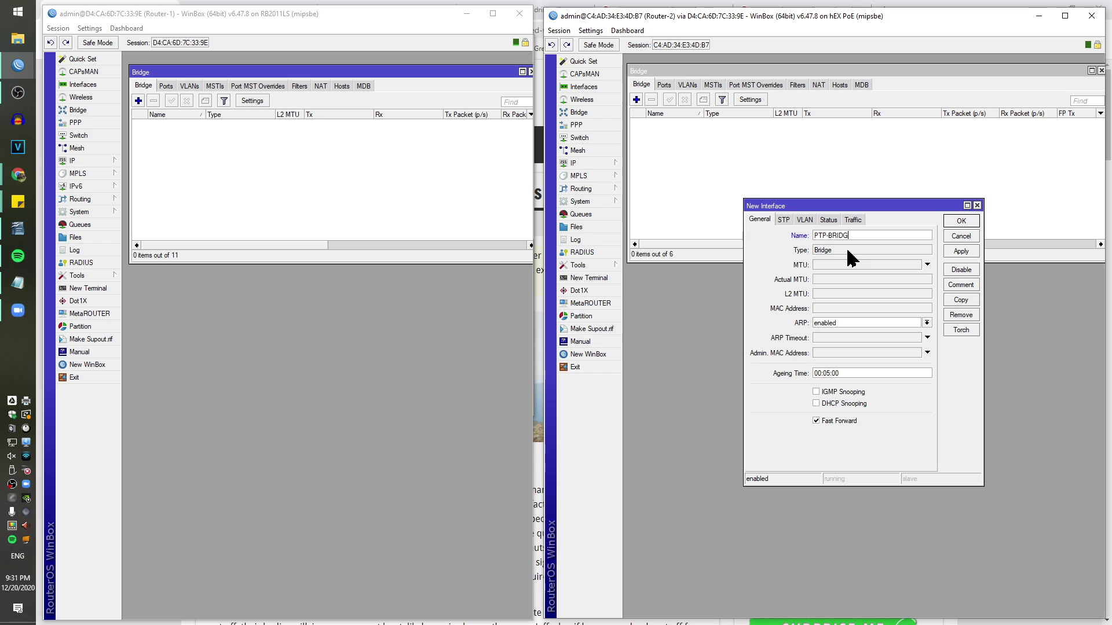
left_click(782, 220)
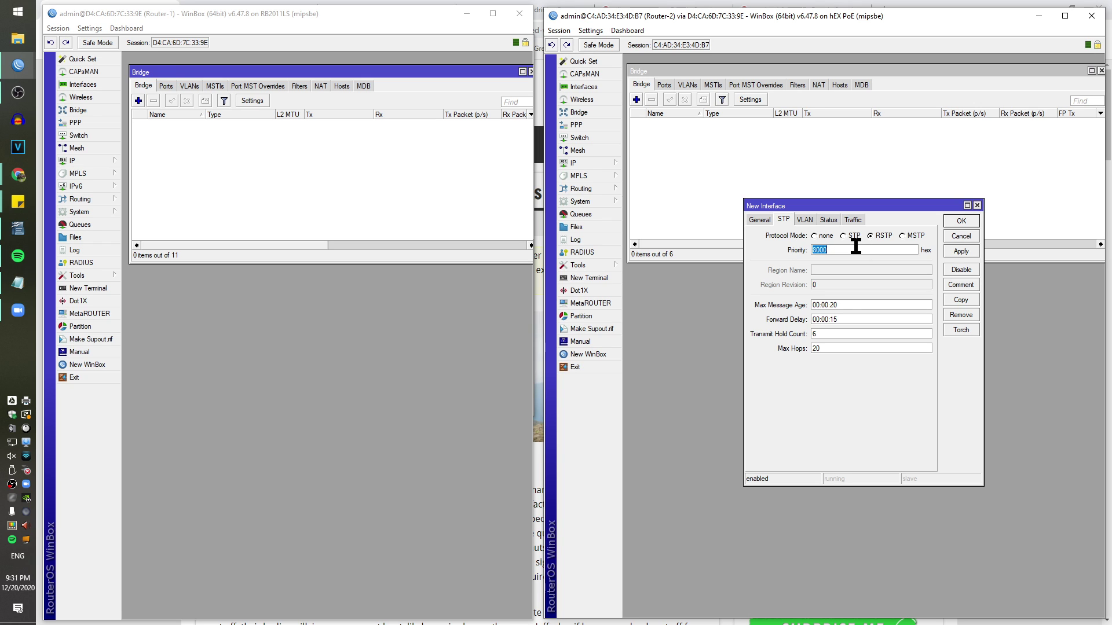
type("2")
left_click(958, 223)
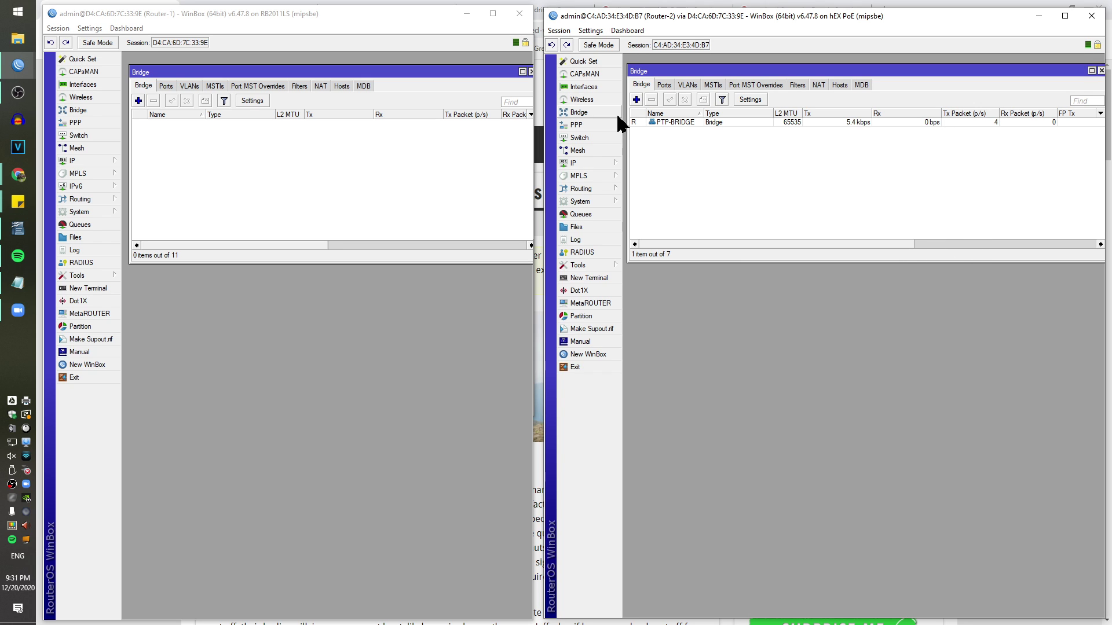
Add ETH1-L1 to Router-2's PTP-BRIDGE with port priority 70
left_click(669, 85)
left_click(636, 100)
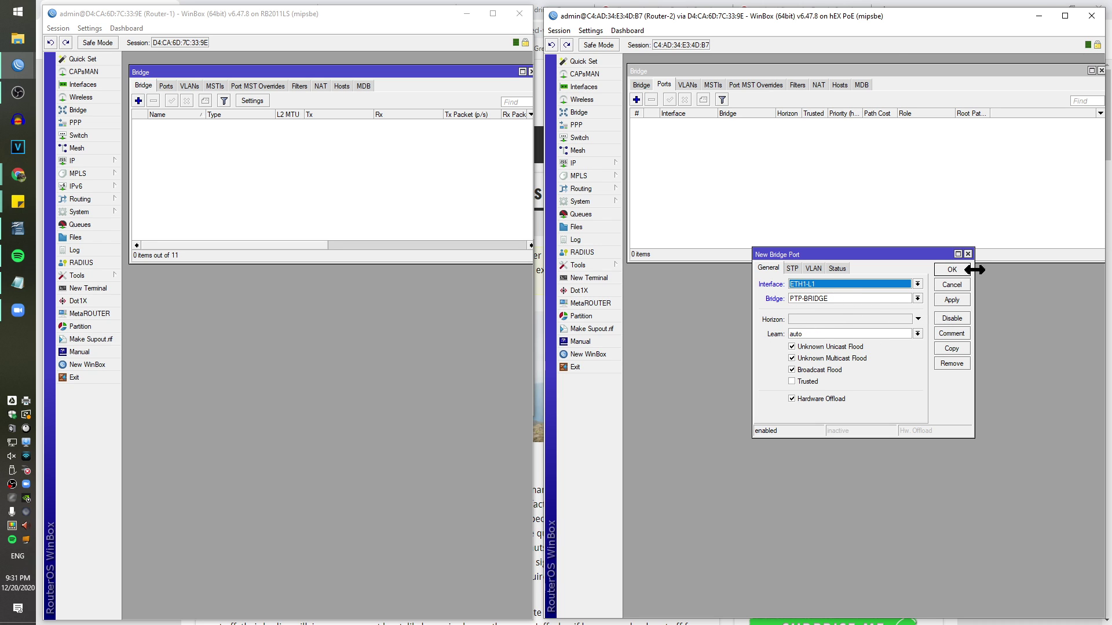
left_click(792, 268)
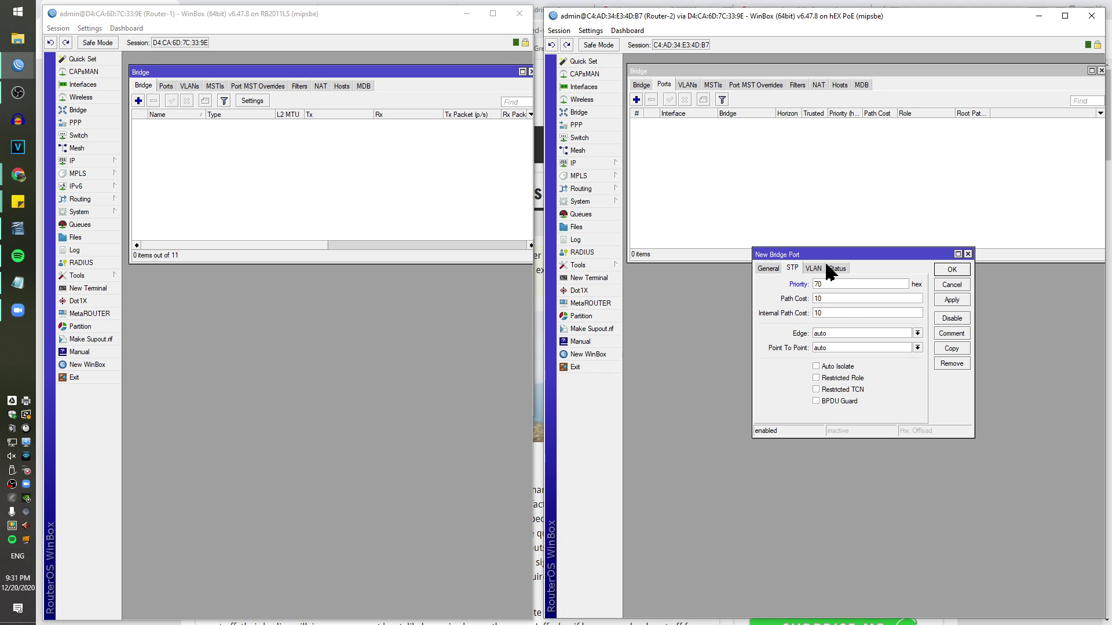
left_click(948, 273)
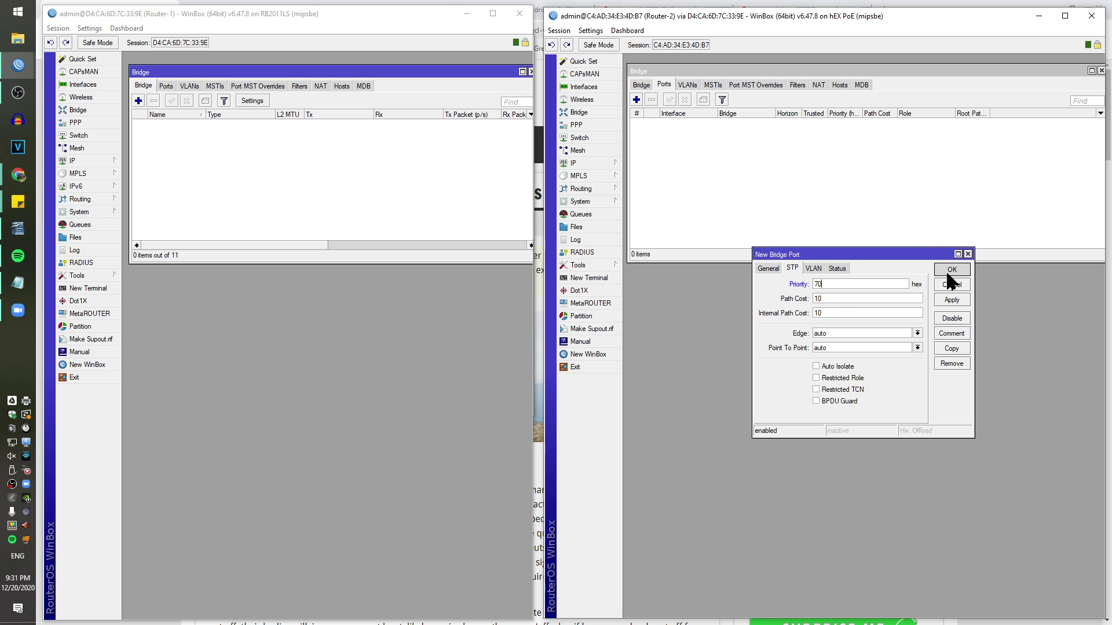
Add ETH2-L2 as a bridge port with STP port priority 80
left_click(637, 100)
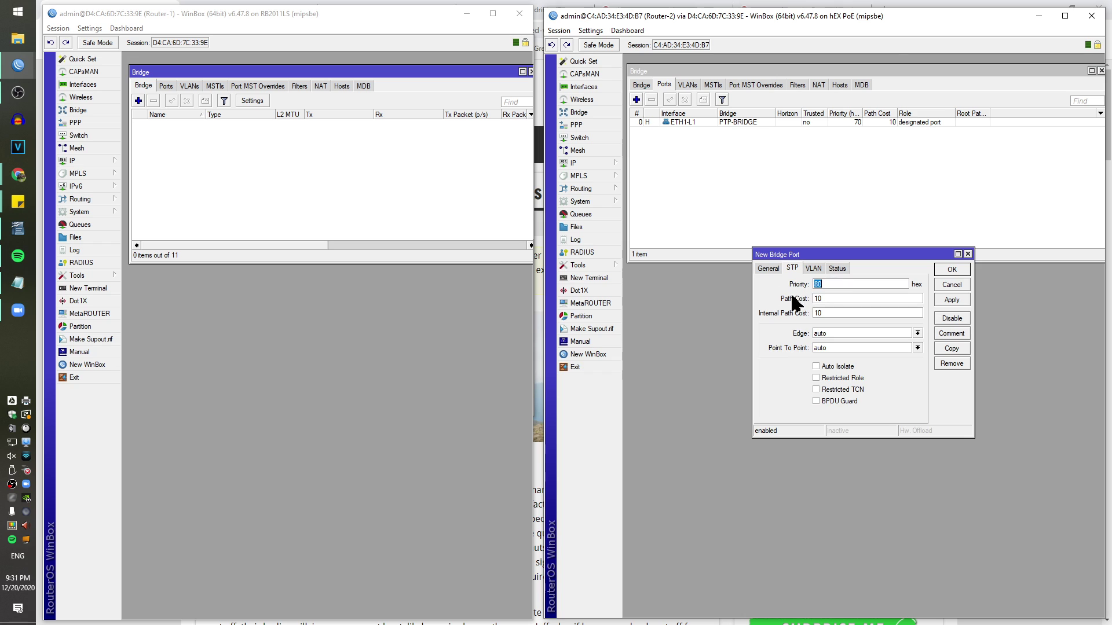
left_click(768, 267)
left_click(899, 285)
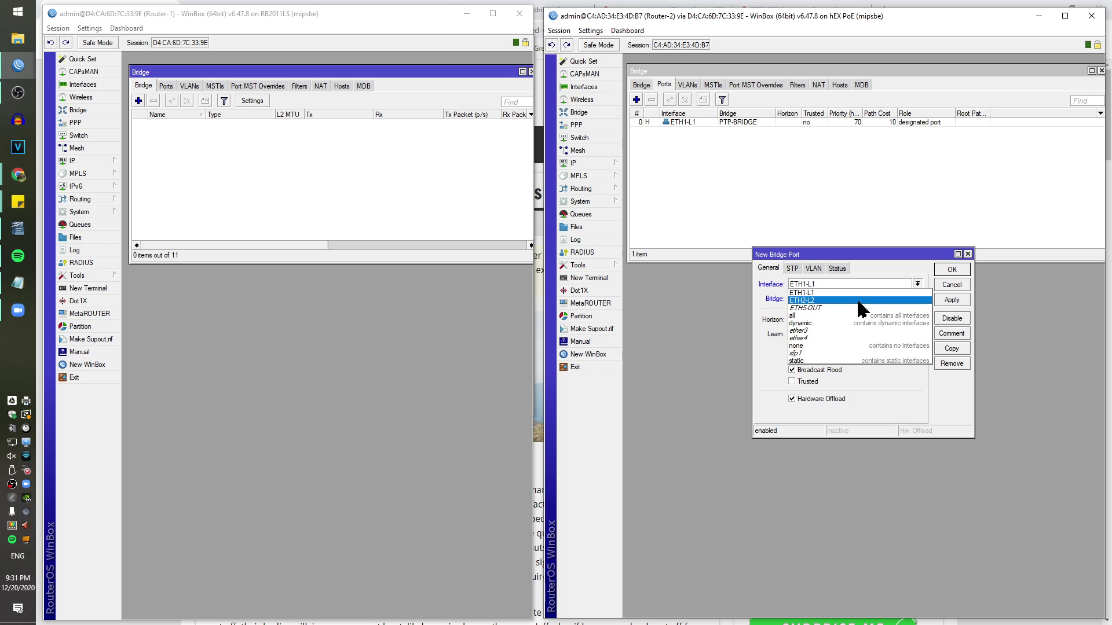
left_click(898, 298)
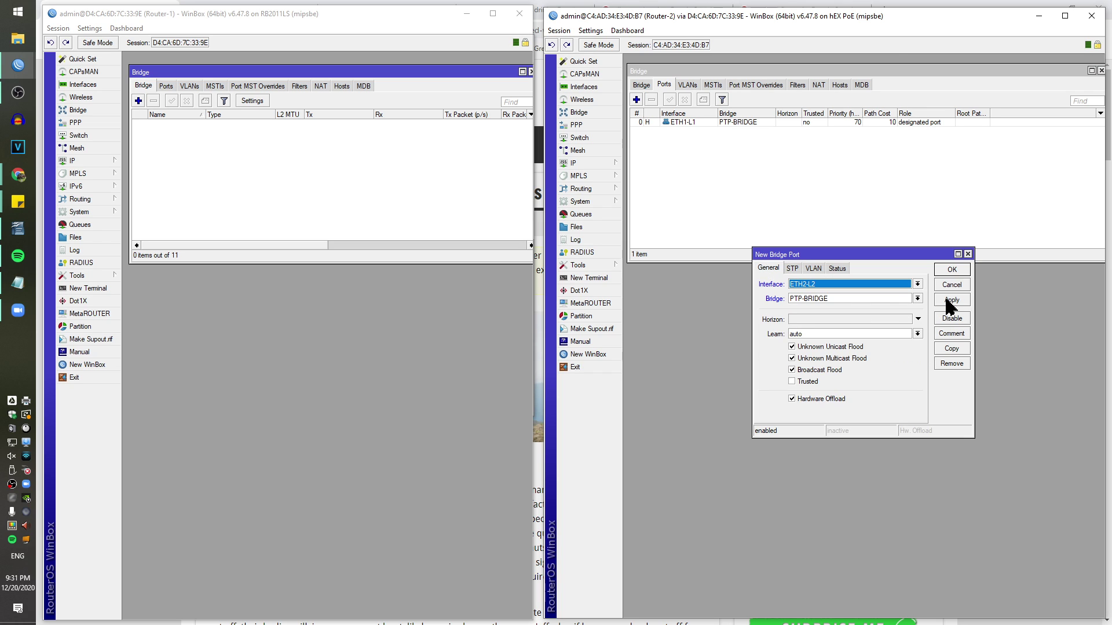
left_click(794, 269)
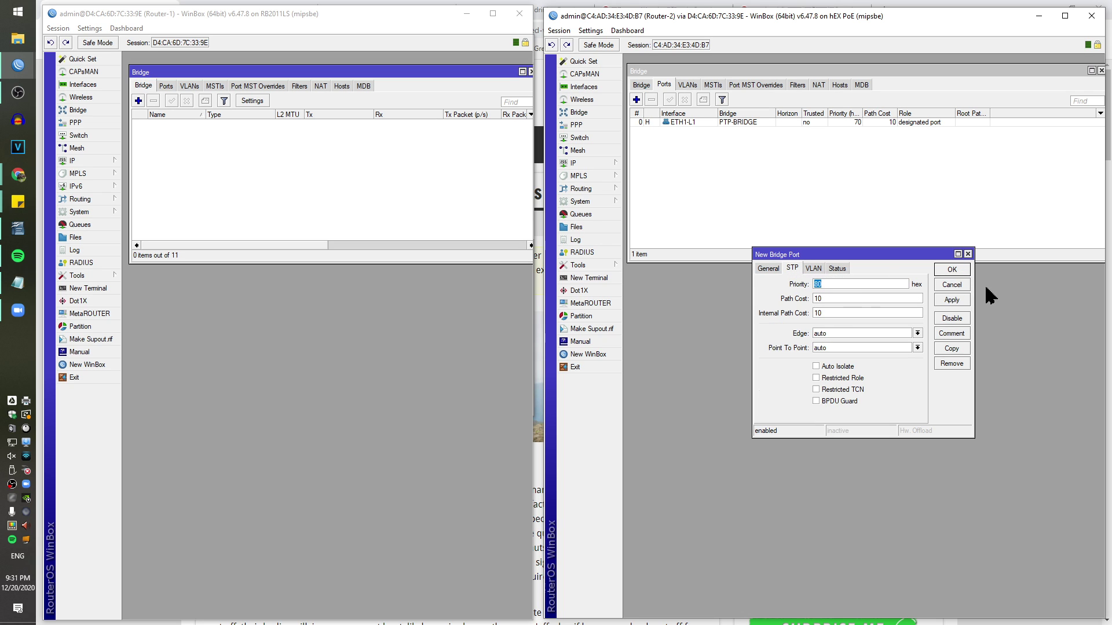
left_click(958, 271)
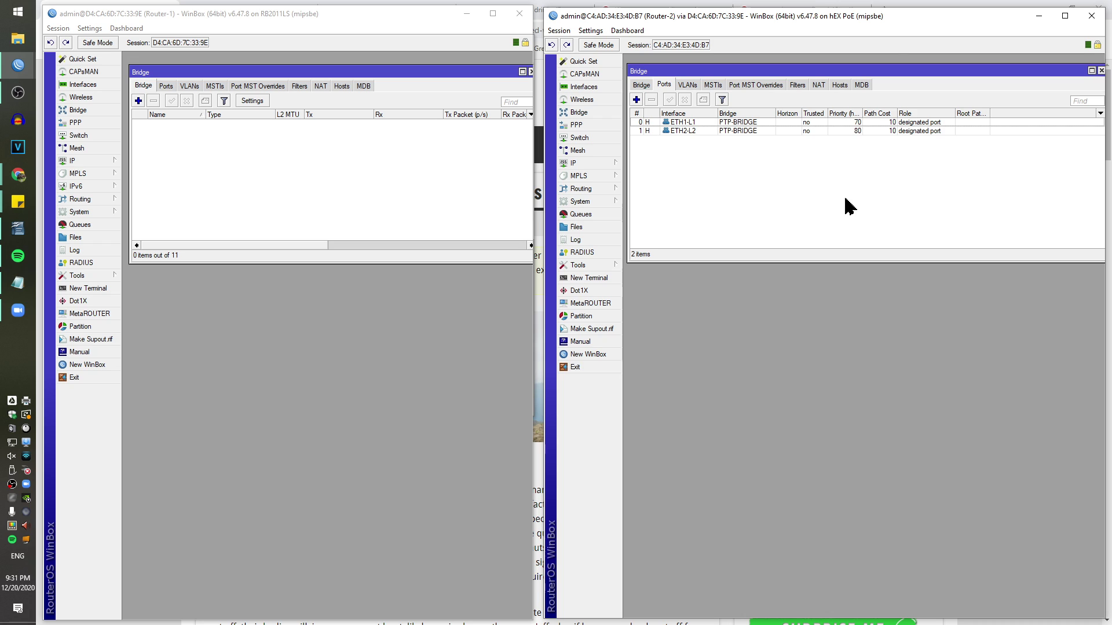
Add ETH5-OUT as a bridge port, then check the ports' priorities in the list
left_click(636, 100)
left_click(763, 270)
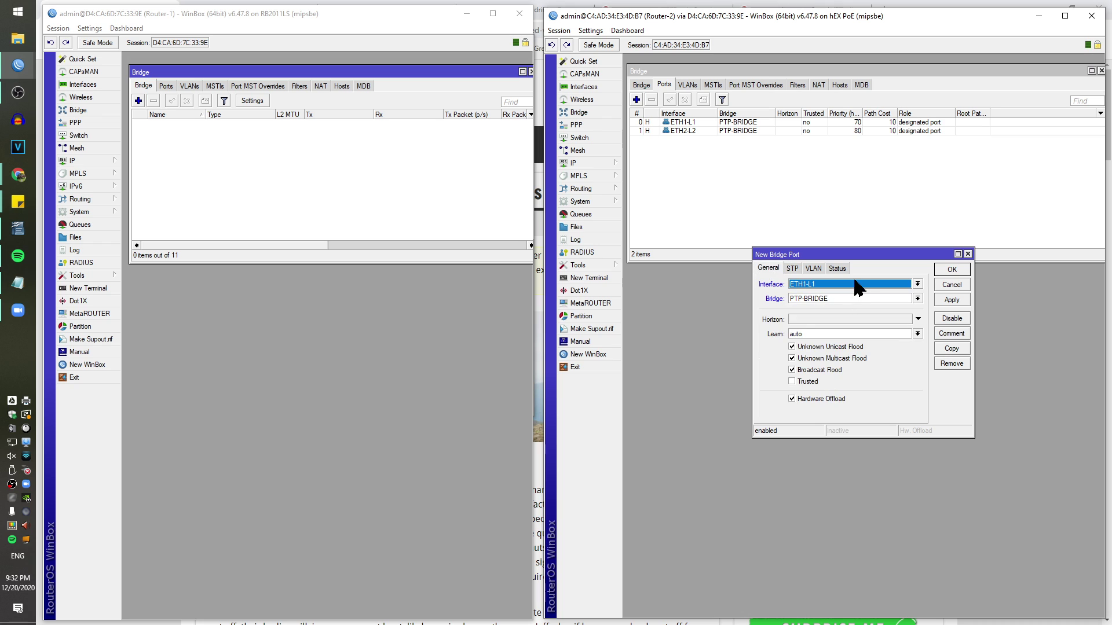
left_click(856, 283)
left_click(856, 308)
left_click(952, 273)
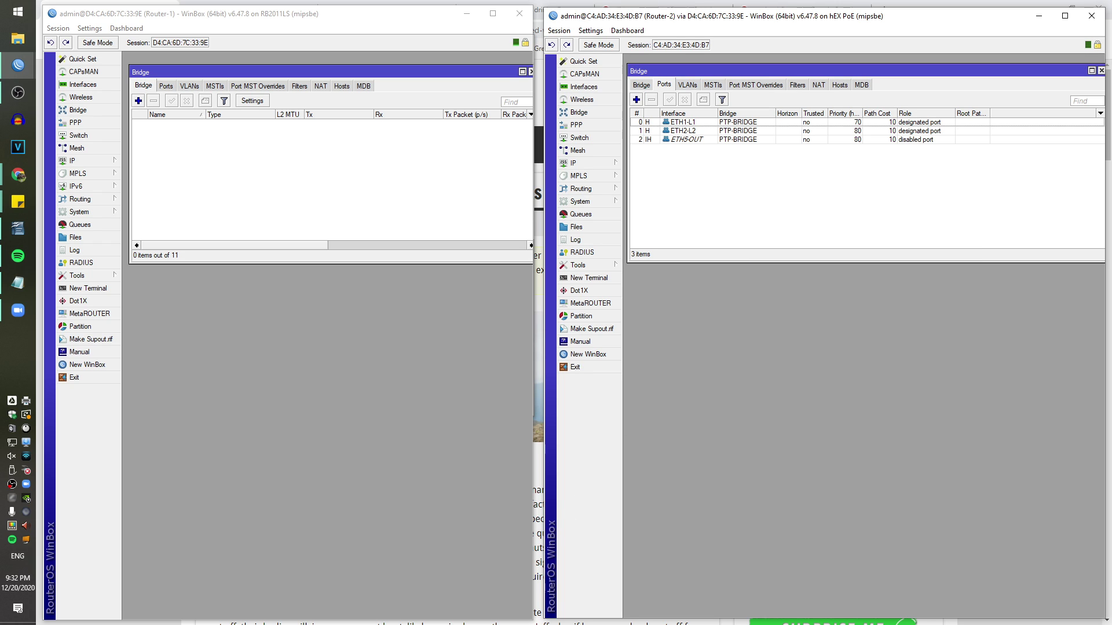
key("alt+Tab")
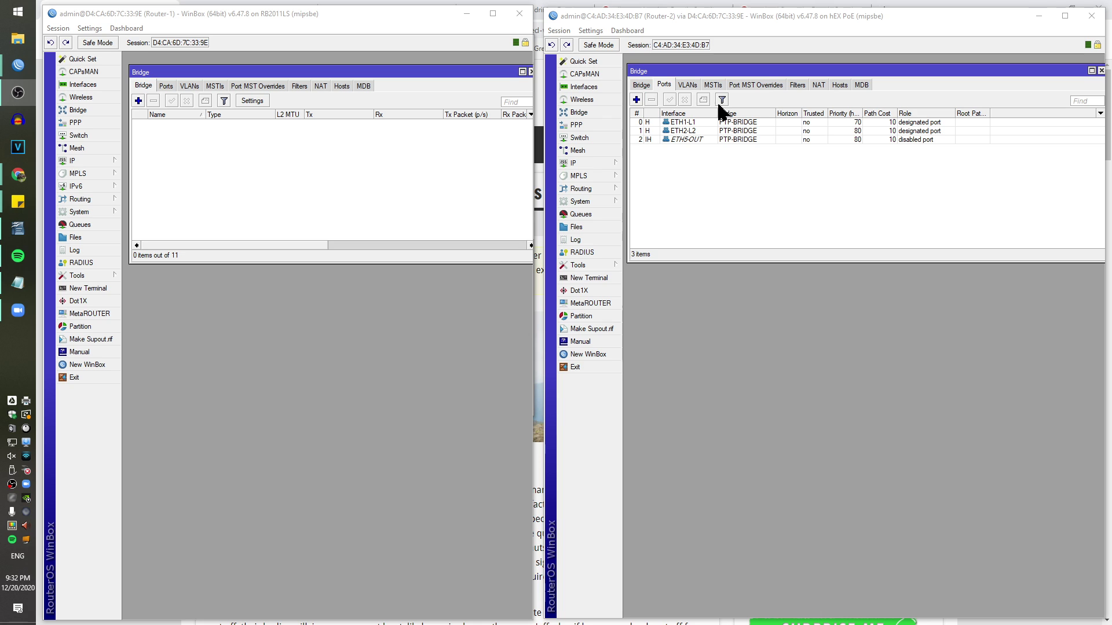
left_click_drag(862, 112, 880, 113)
left_click(877, 124)
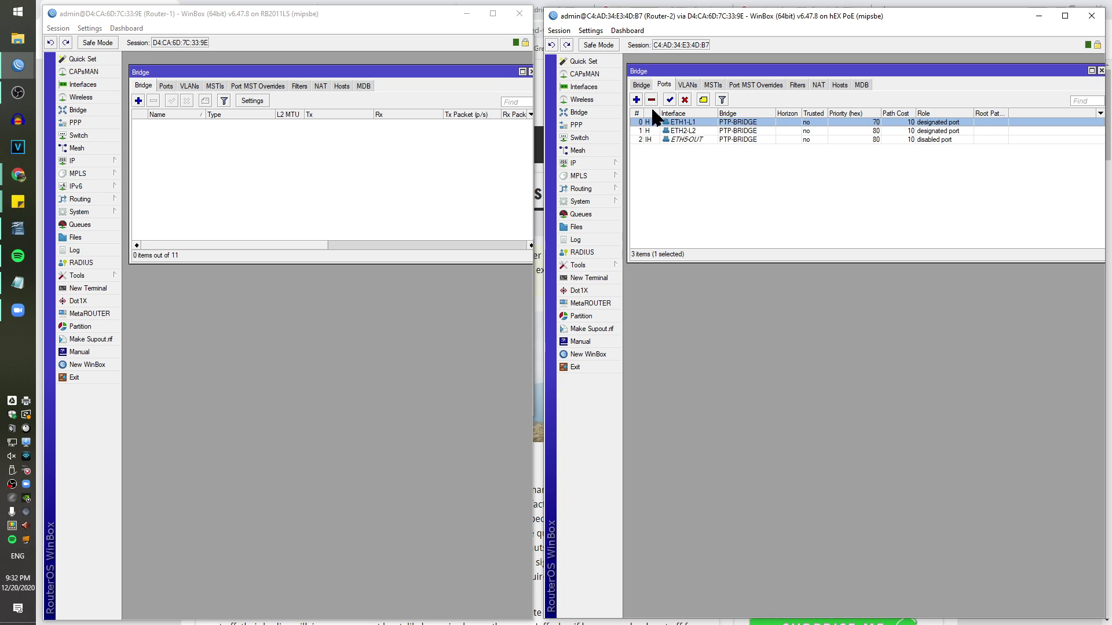
Set Router-2's PTP-BRIDGE to RSTP with priority 2000, then begin a PTP-BRIDGE on Router-1
left_click(641, 86)
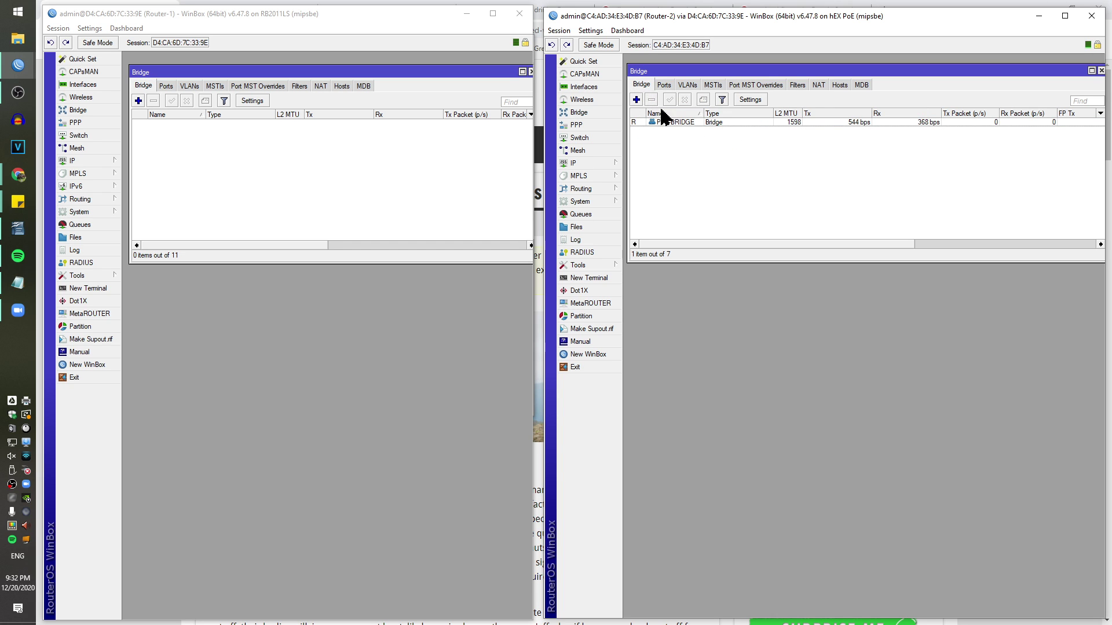
double_click(733, 122)
double_click(833, 250)
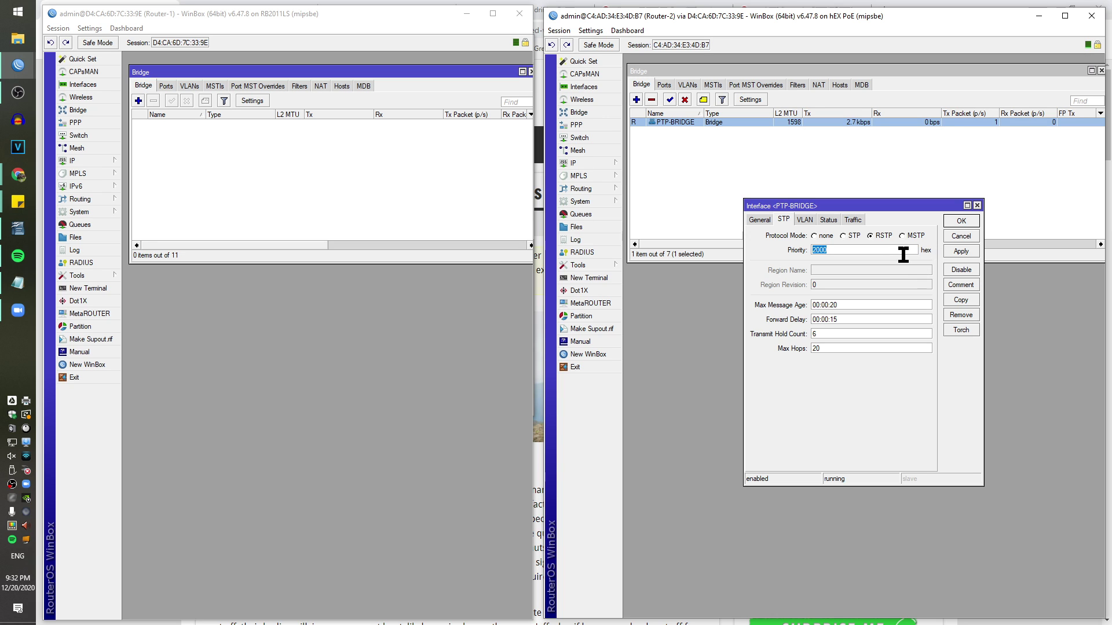
left_click(960, 220)
left_click(138, 101)
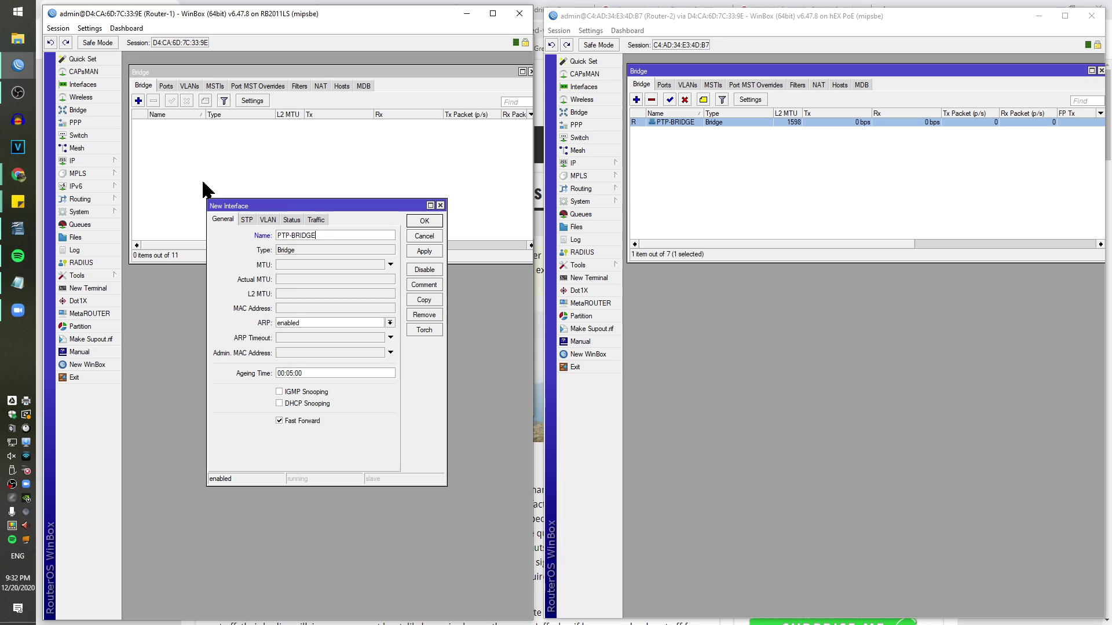
Create Router-1's PTP-BRIDGE with bridge priority 1000, discarding an accidental extra bridge form
left_click(246, 220)
double_click(289, 250)
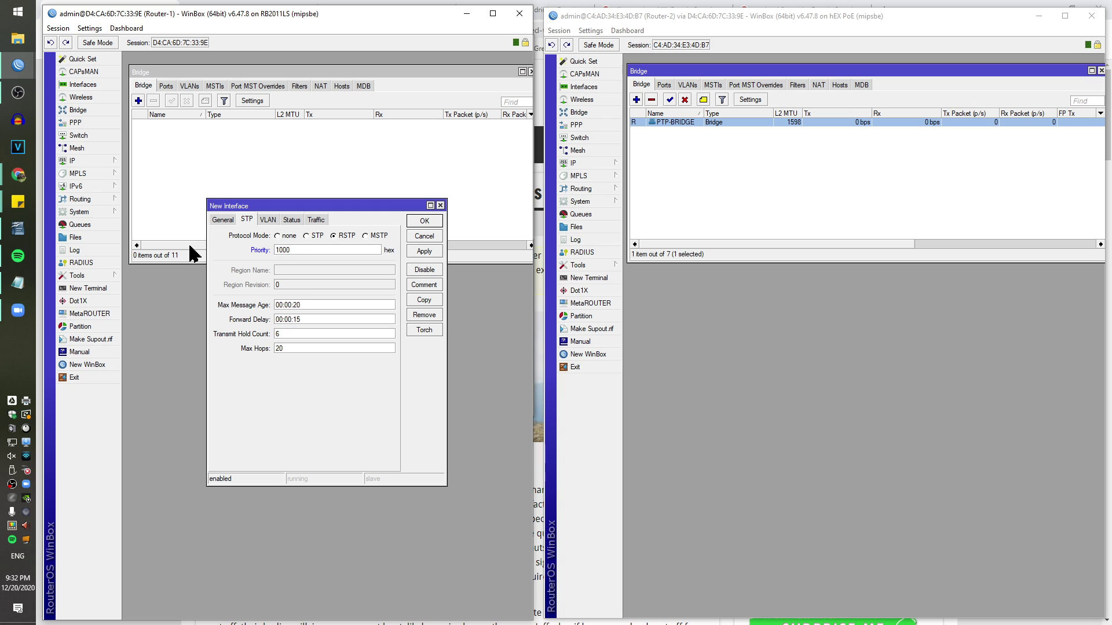
left_click(425, 224)
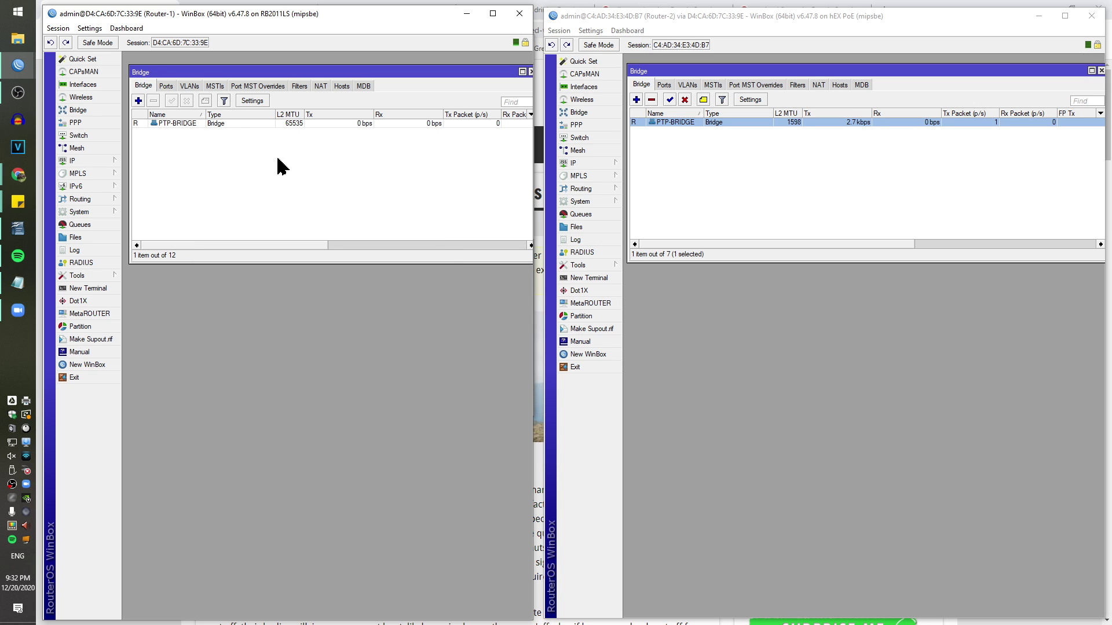
left_click(138, 103)
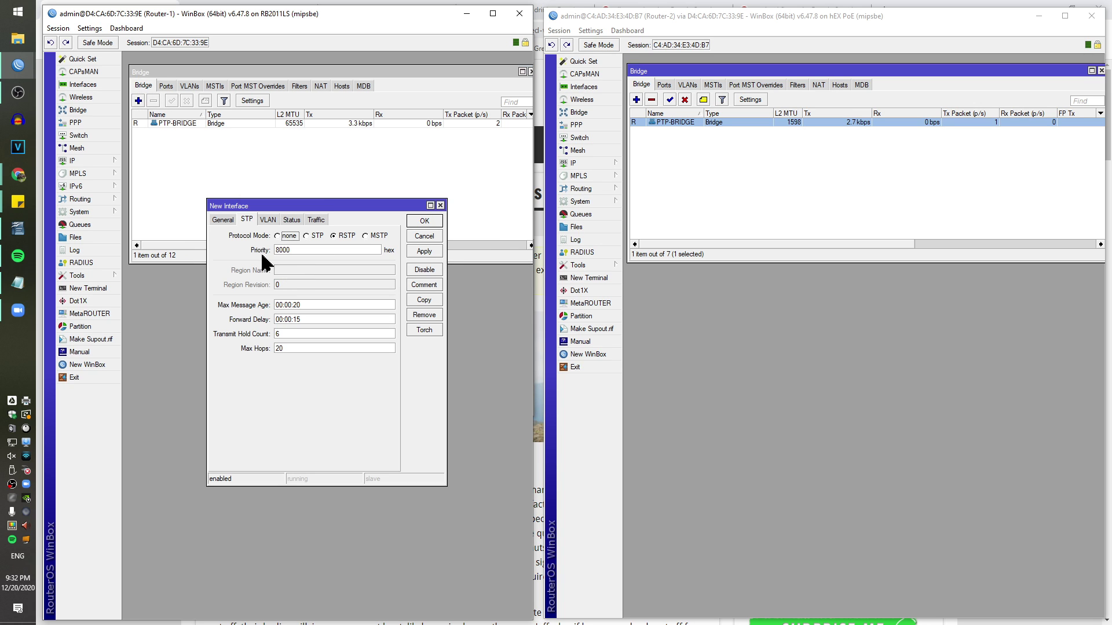
left_click(437, 235)
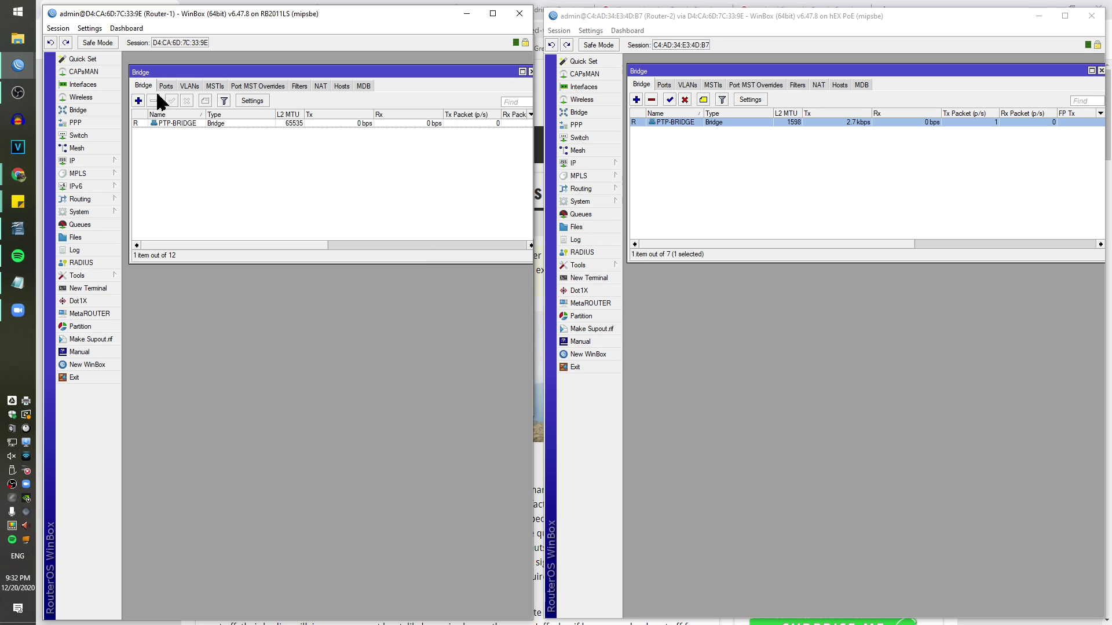
Compare both routers' PTP-BRIDGE STP priorities, then switch to Router-1's bridge ports
double_click(367, 124)
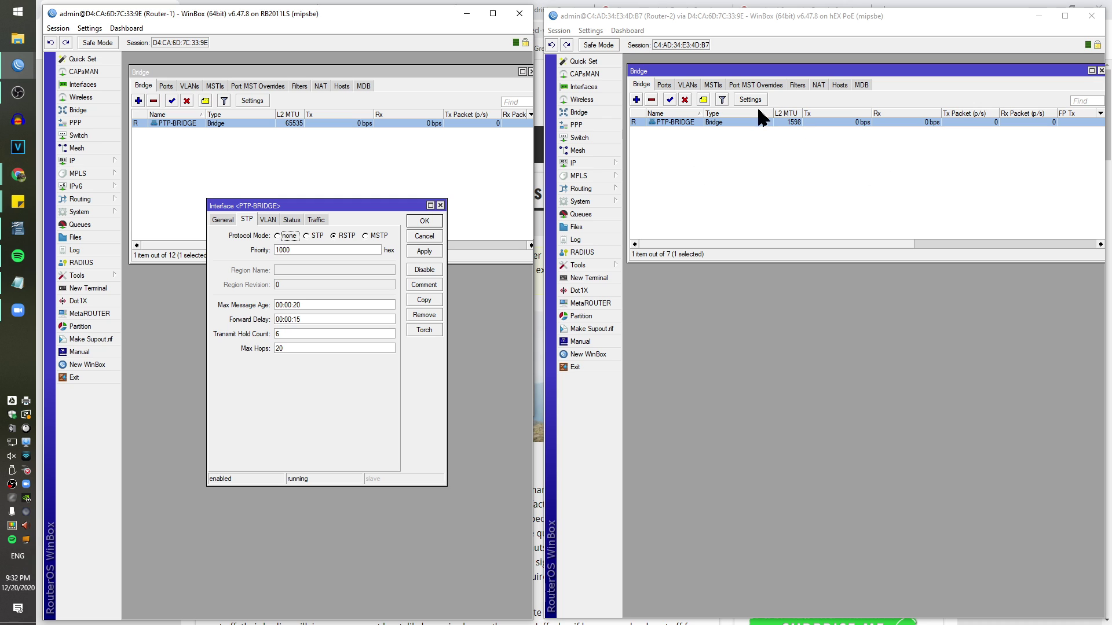
double_click(712, 124)
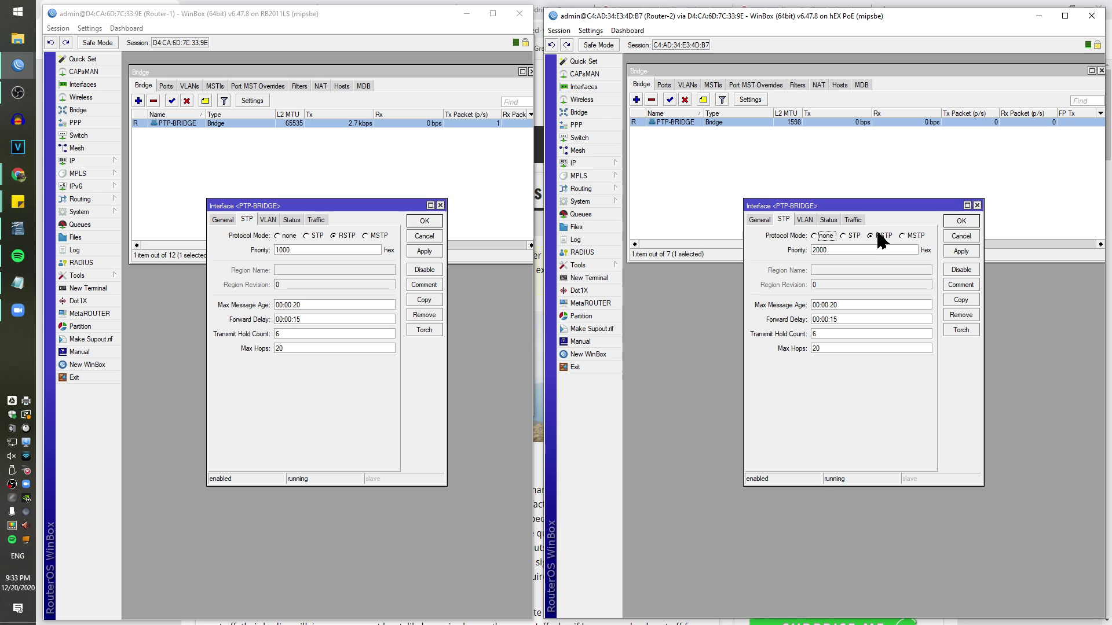
left_click(953, 222)
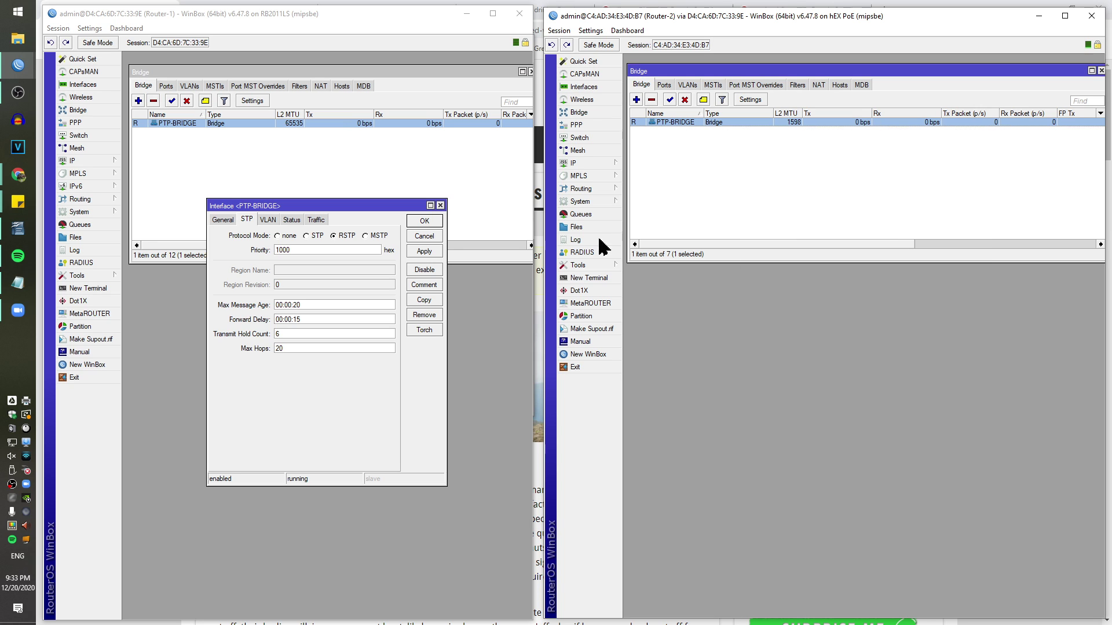
left_click(425, 221)
left_click(166, 86)
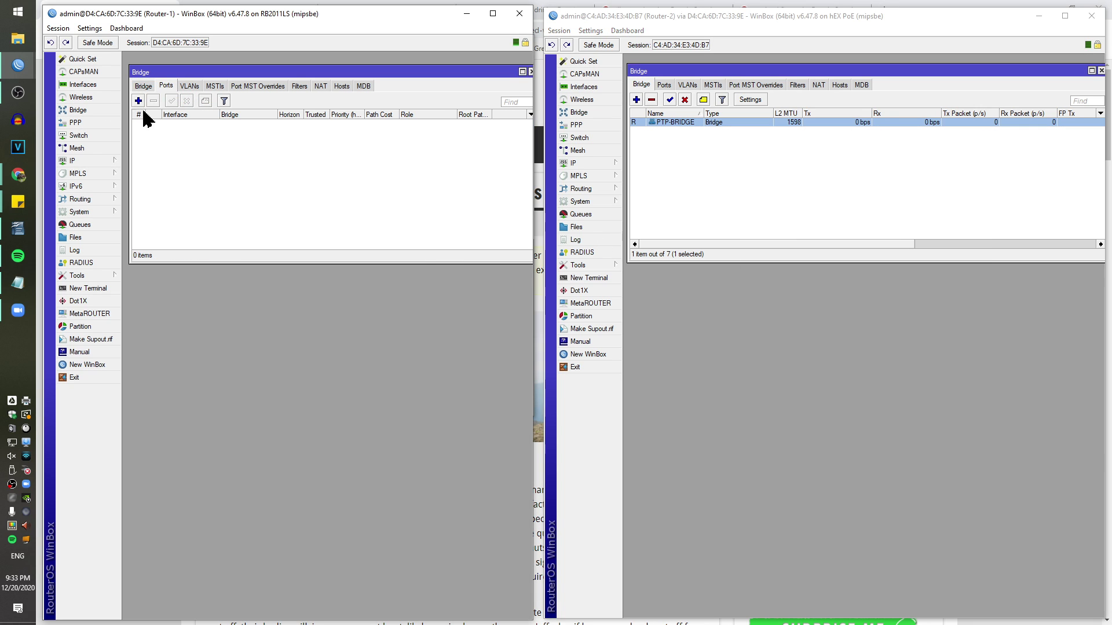
left_click(139, 101)
Add ETH1-IN and ETH10-L2 as ports of Router-1's PTP-BRIDGE
left_click(380, 284)
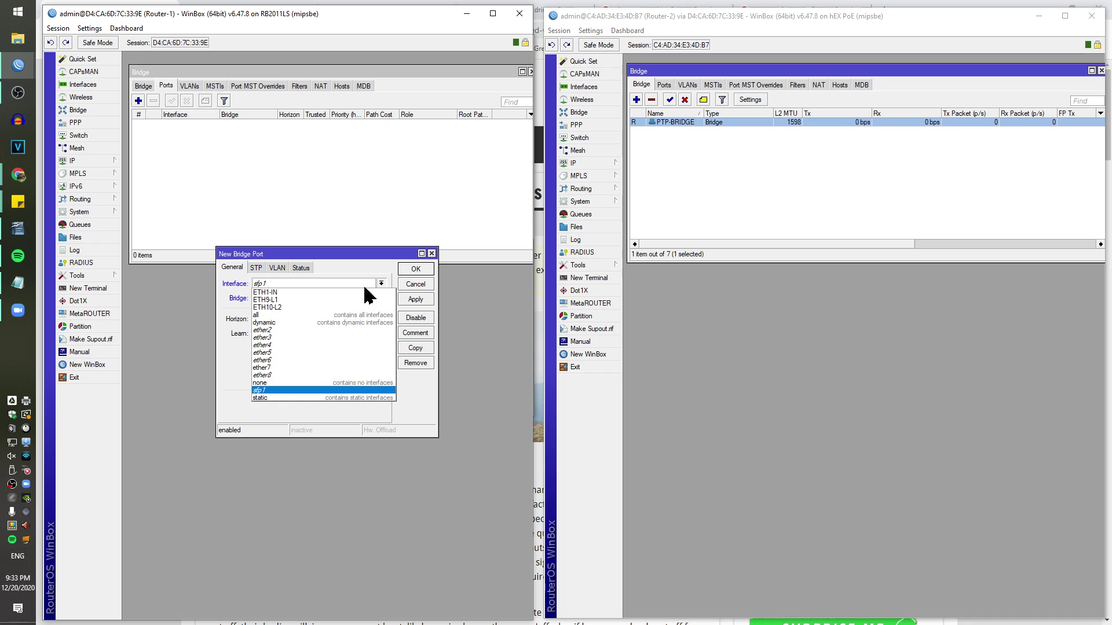
left_click(364, 292)
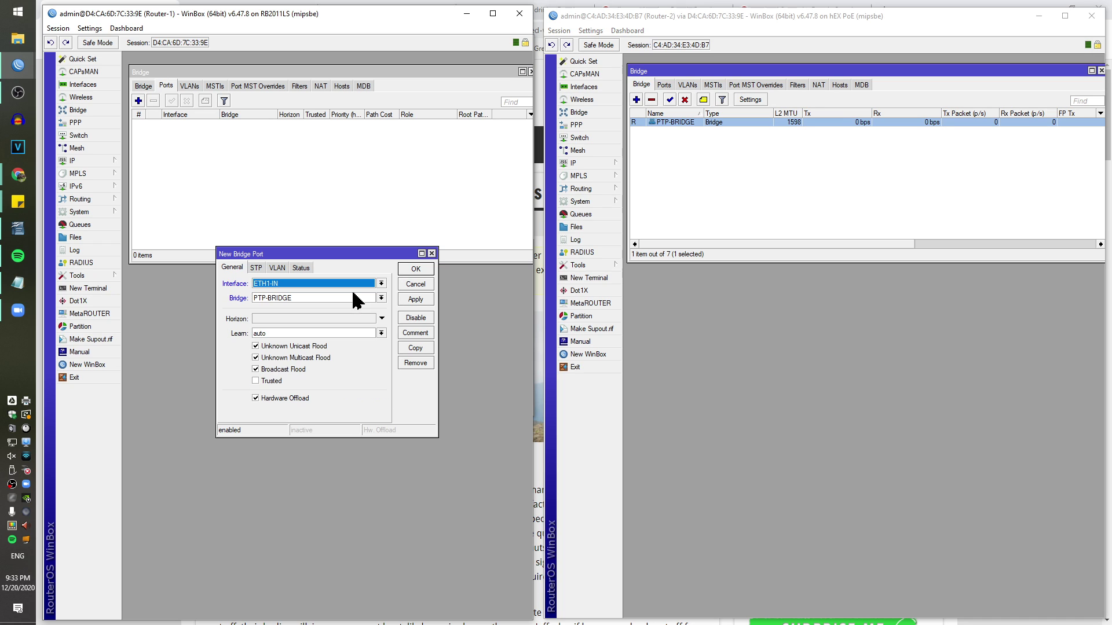
left_click(415, 269)
left_click(138, 101)
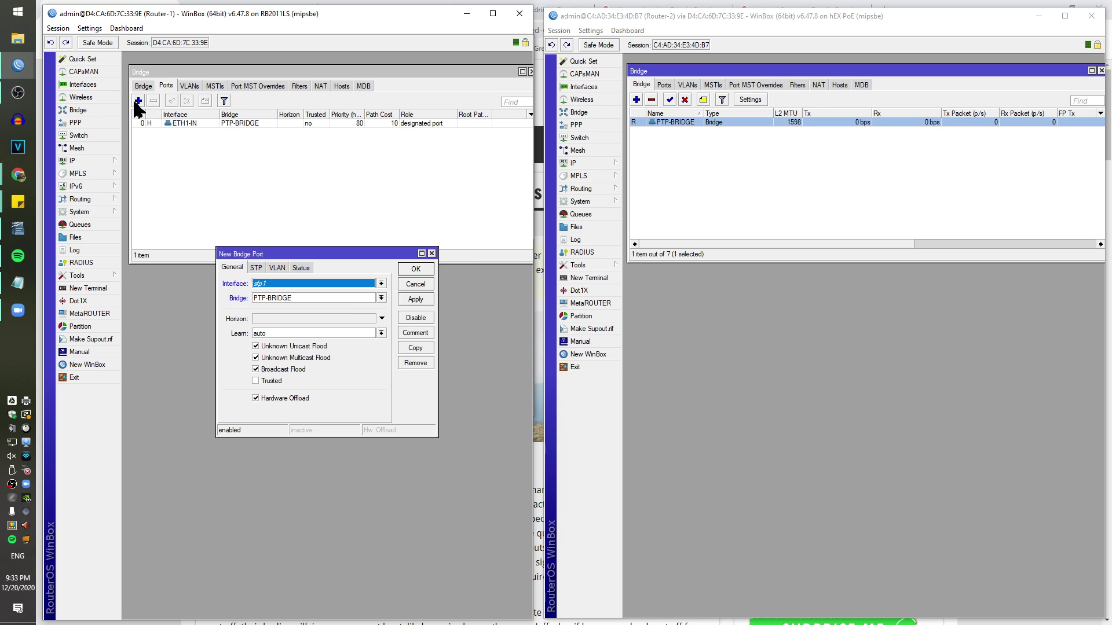
left_click(381, 283)
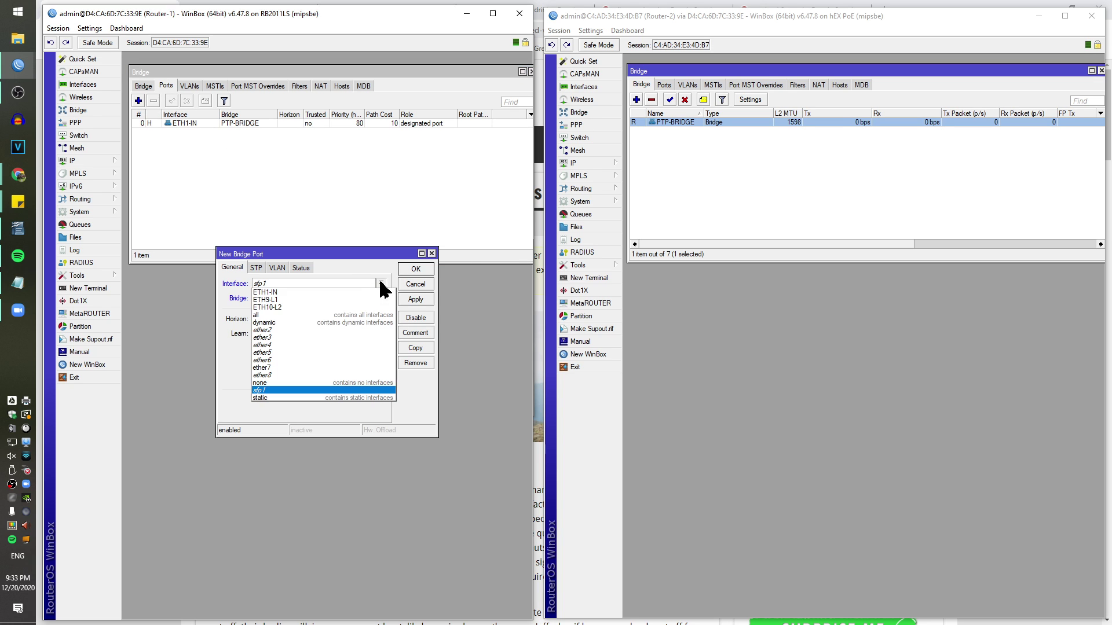
left_click(355, 312)
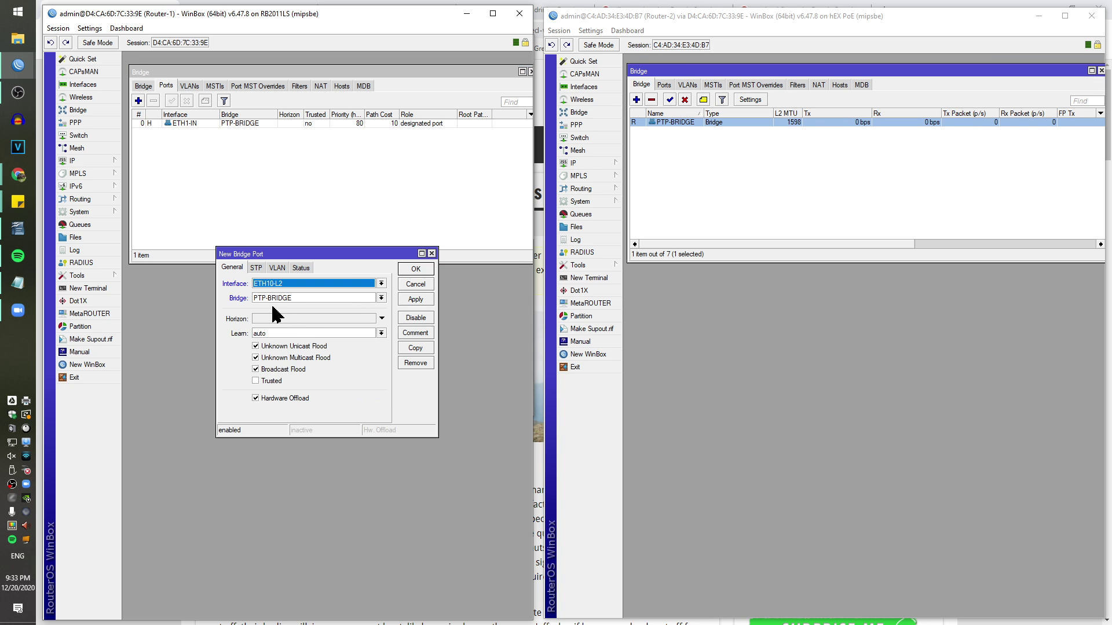
left_click(256, 268)
left_click(416, 269)
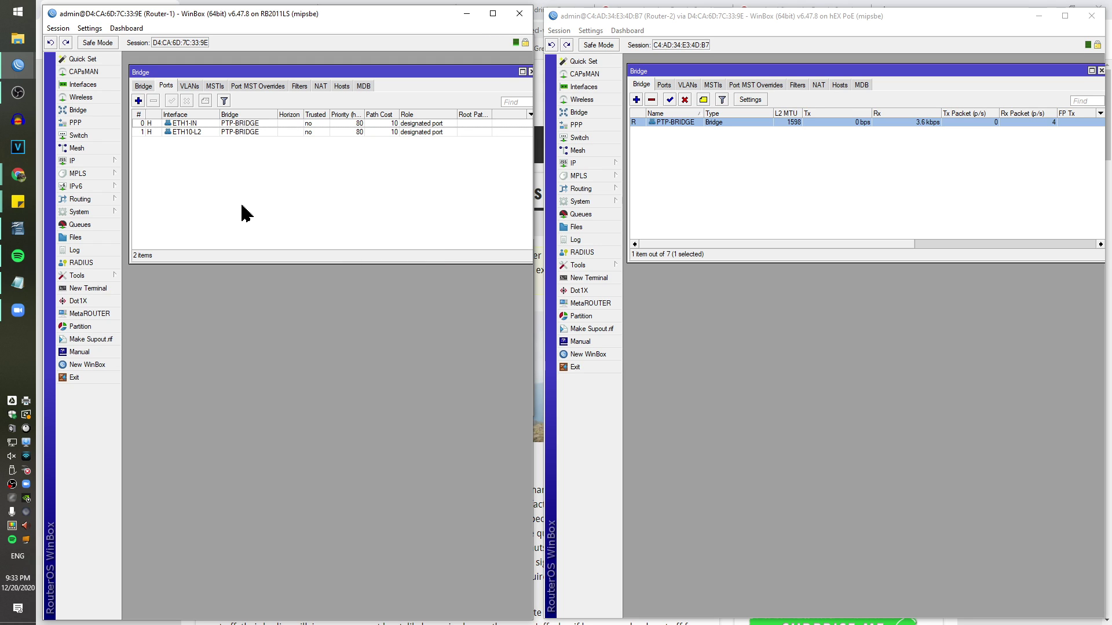
Add ETH9-L1 with STP priority 70 and sort Router-1's ports by priority
left_click(139, 101)
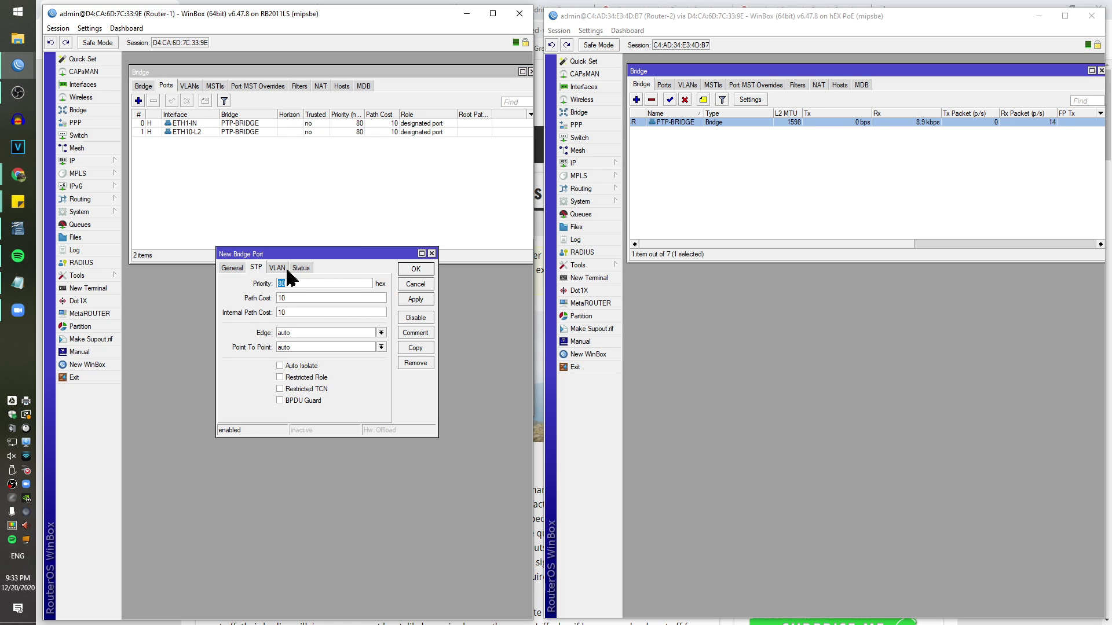
left_click(235, 268)
left_click(324, 283)
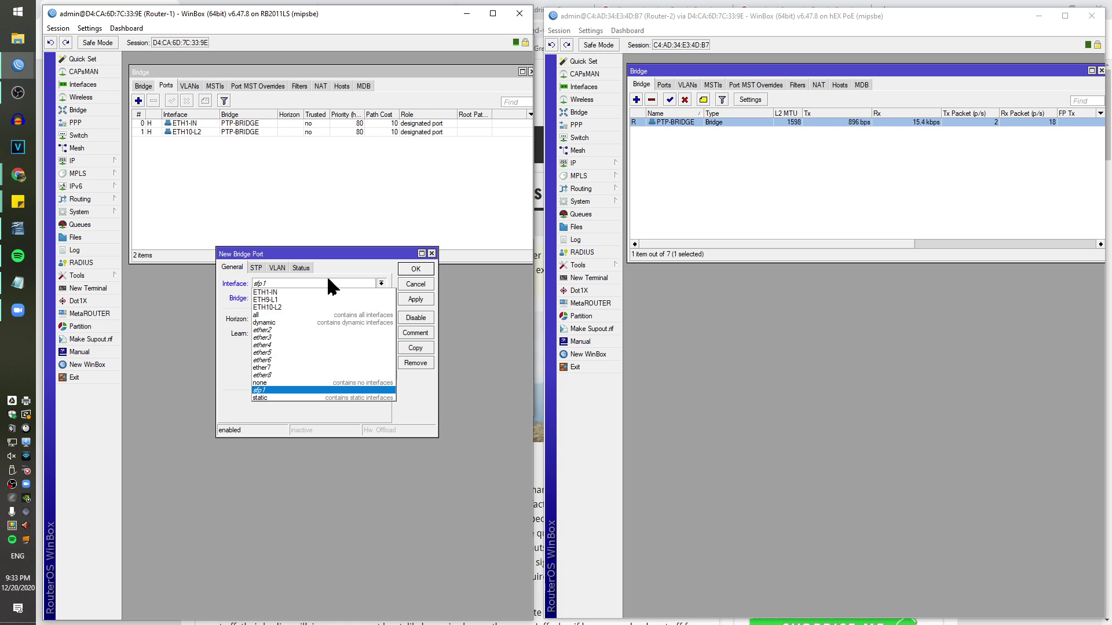
left_click(324, 300)
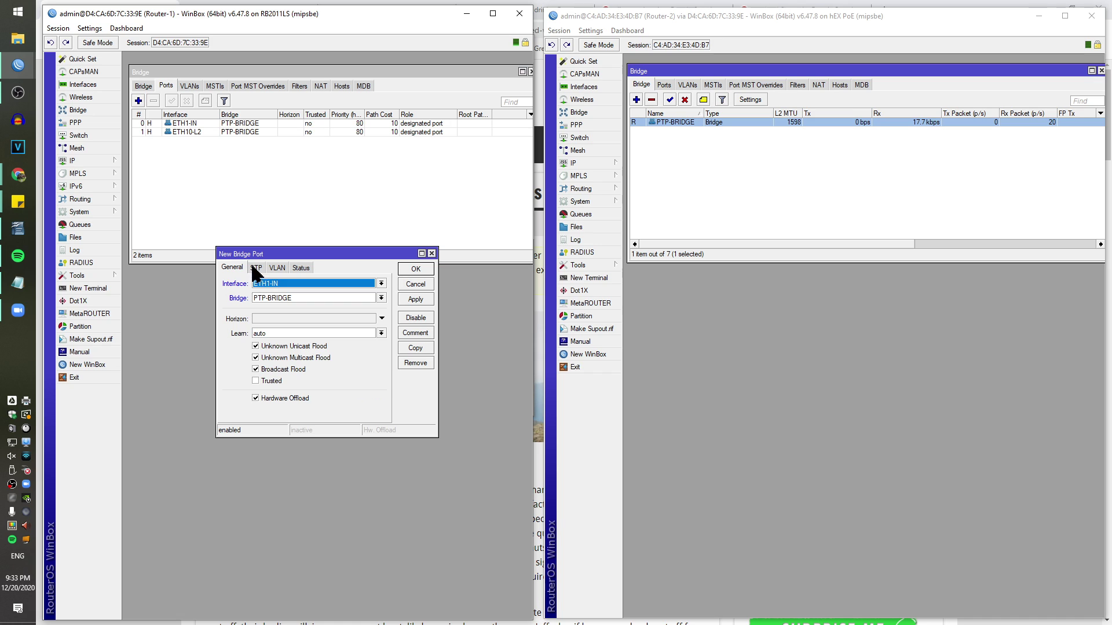
left_click(277, 284)
left_click(282, 300)
left_click(255, 268)
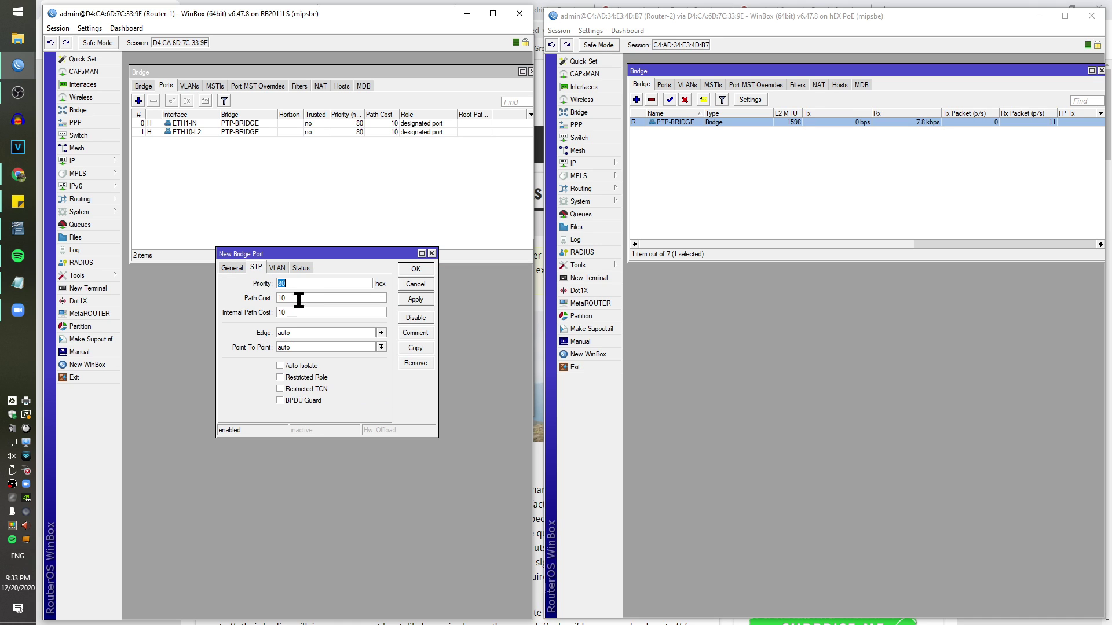
type("70")
left_click(416, 271)
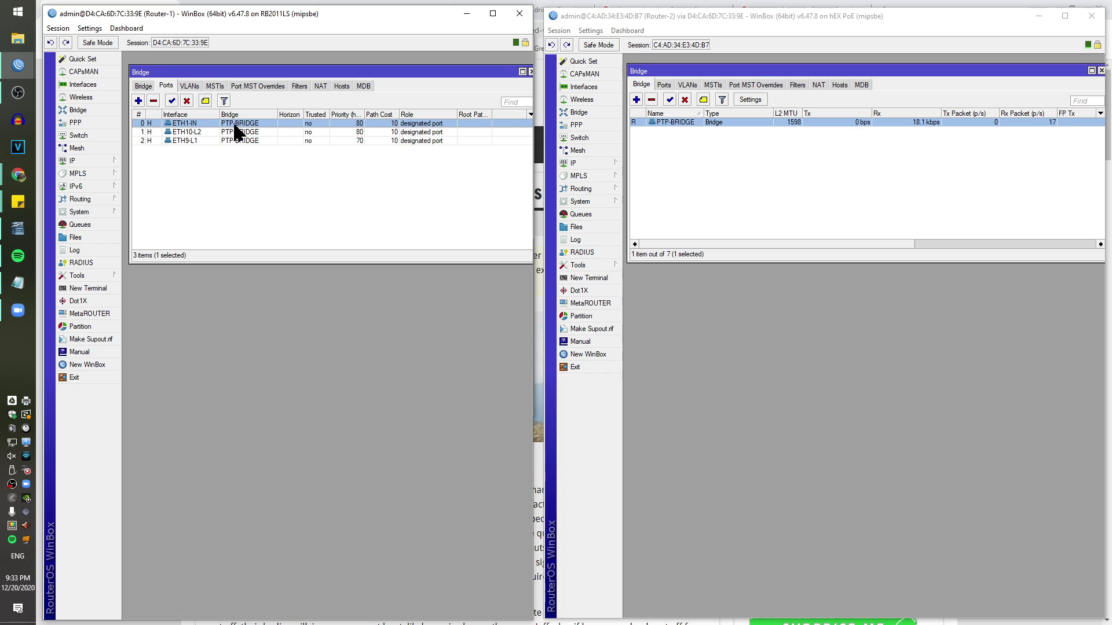
left_click(314, 142)
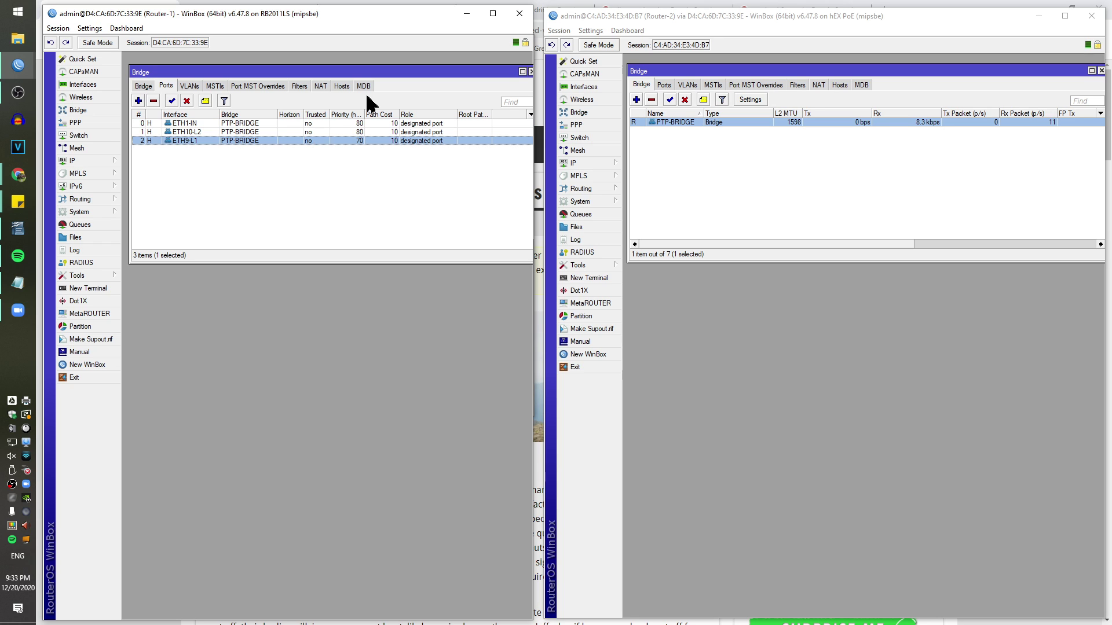
left_click(354, 115)
Show Router-2's bridge ports with ETH1-L1 as root port and ETH2-L2 alternate, shortening the window
left_click(664, 85)
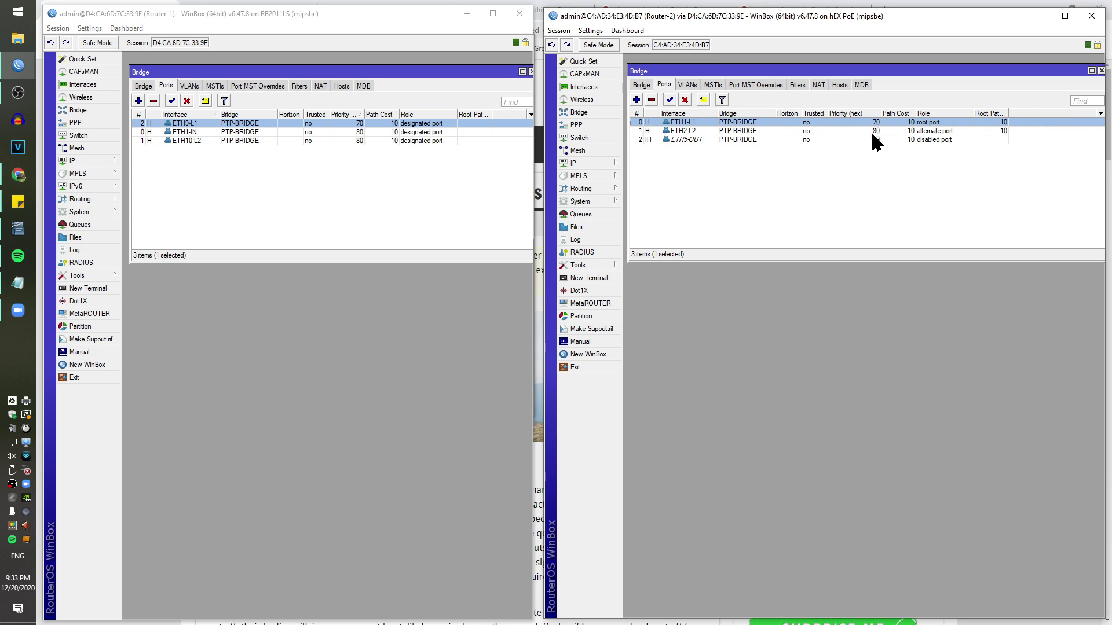
left_click(921, 131)
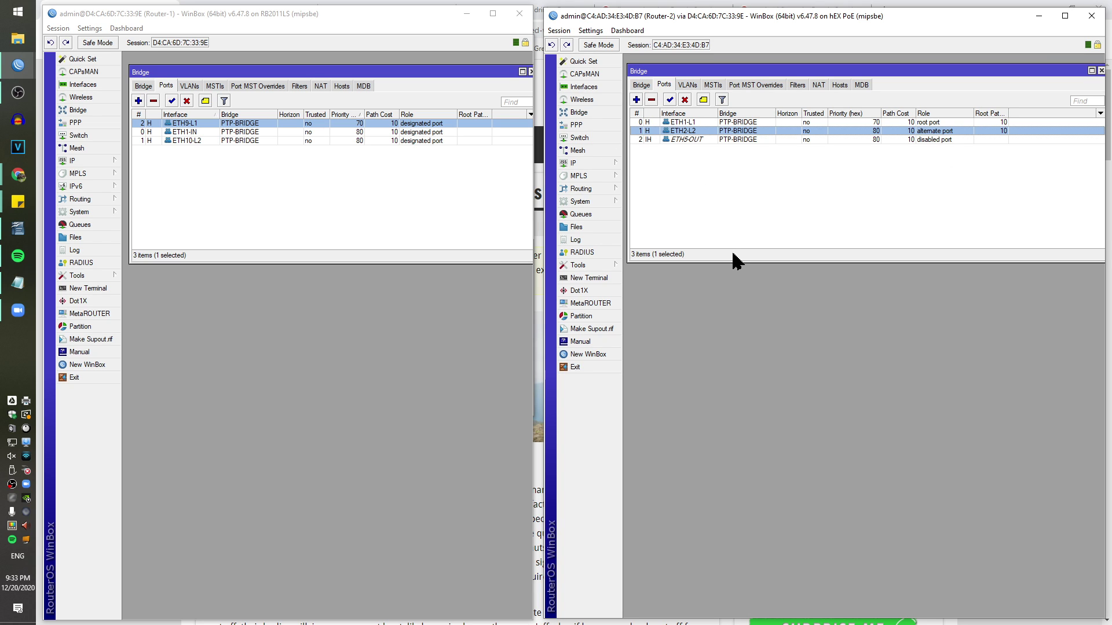
left_click_drag(722, 261, 721, 175)
Open Router-2's interface list and stack it above the bridge ports window
left_click(589, 86)
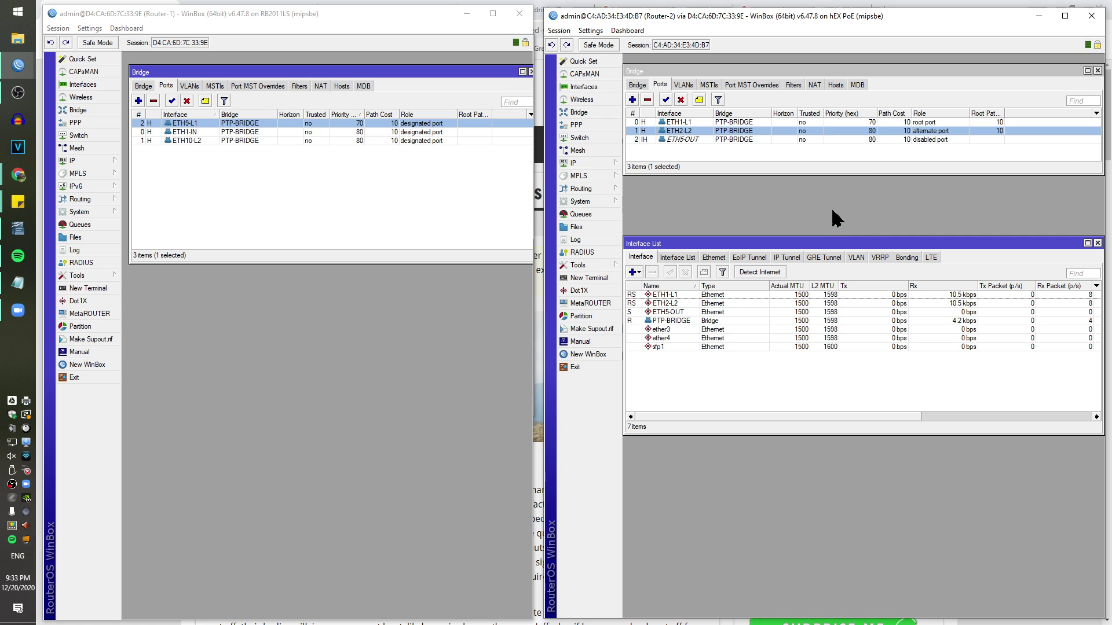
left_click_drag(890, 71, 878, 346)
left_click_drag(868, 239, 869, 57)
left_click_drag(848, 257, 847, 198)
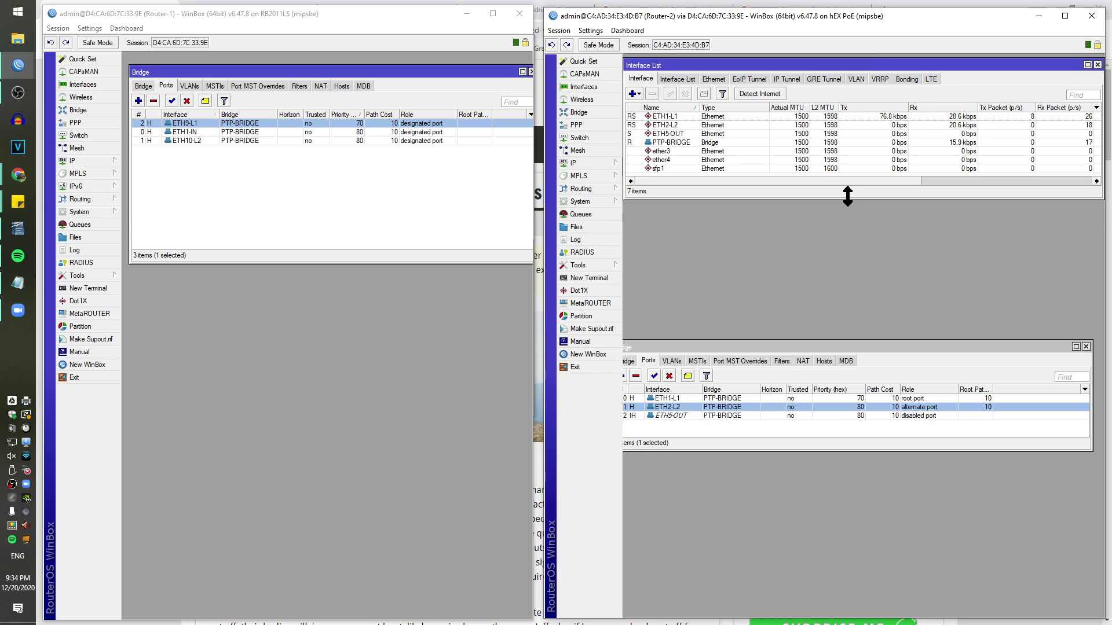
left_click_drag(850, 349, 860, 216)
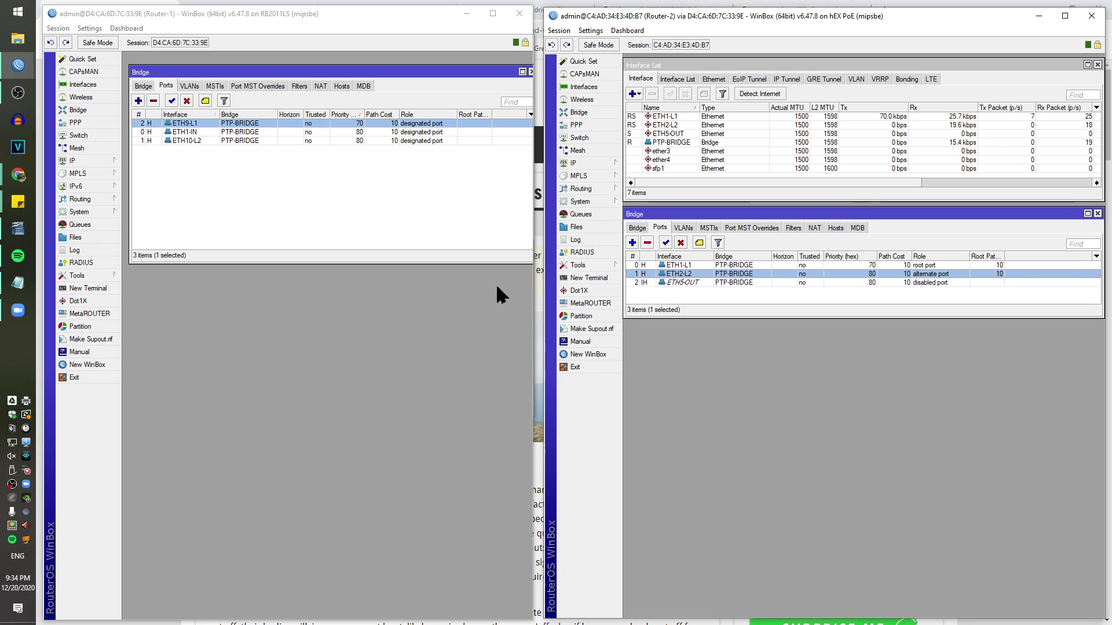
left_click(591, 165)
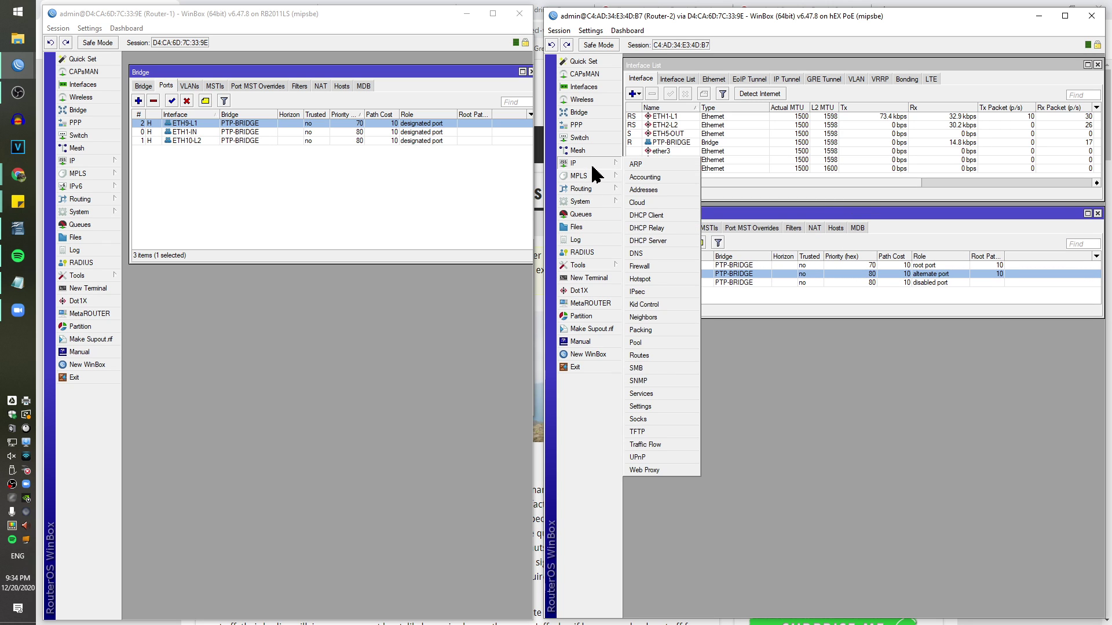
Open Router-2's DHCP client and widen the IP column showing PTP-BRIDGE at 192.168.255.87/24
left_click(646, 215)
left_click(801, 292)
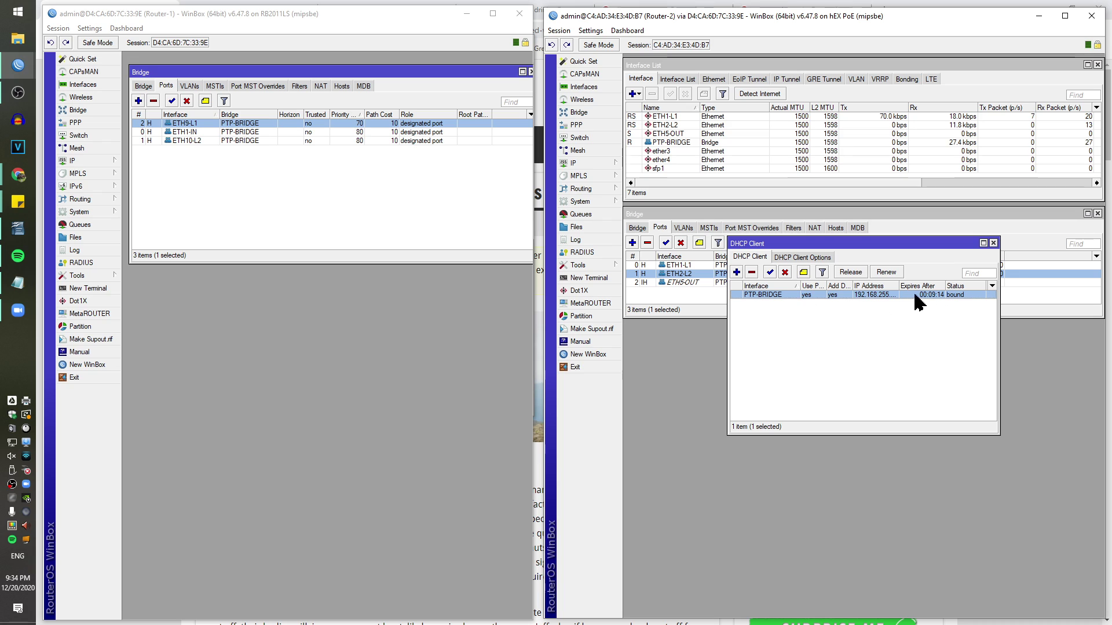
left_click_drag(899, 286, 914, 286)
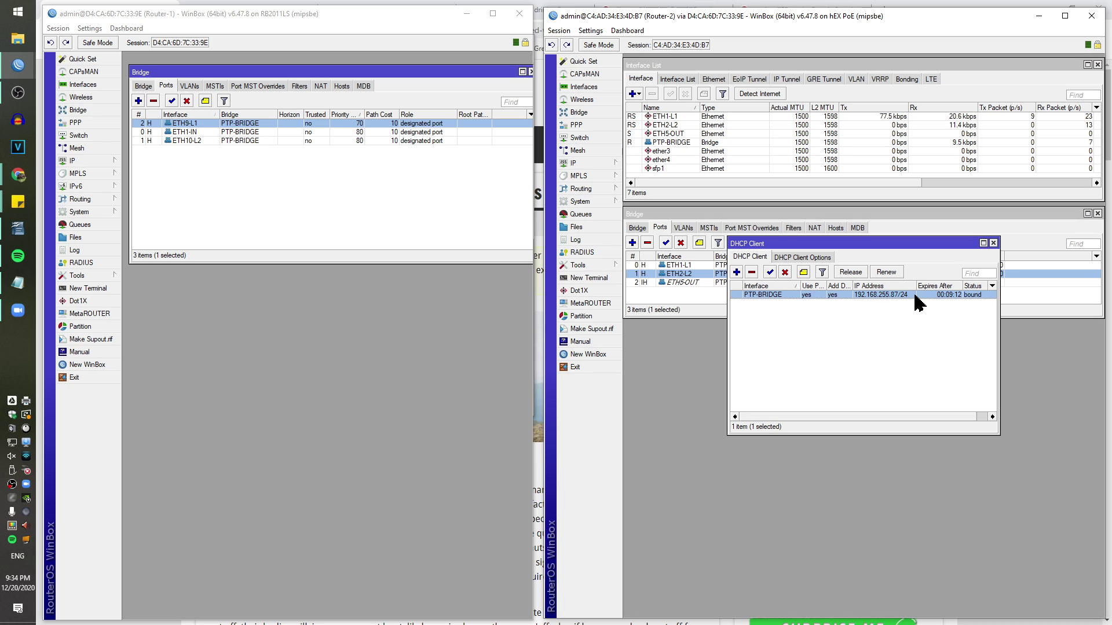
mouse_move(914, 296)
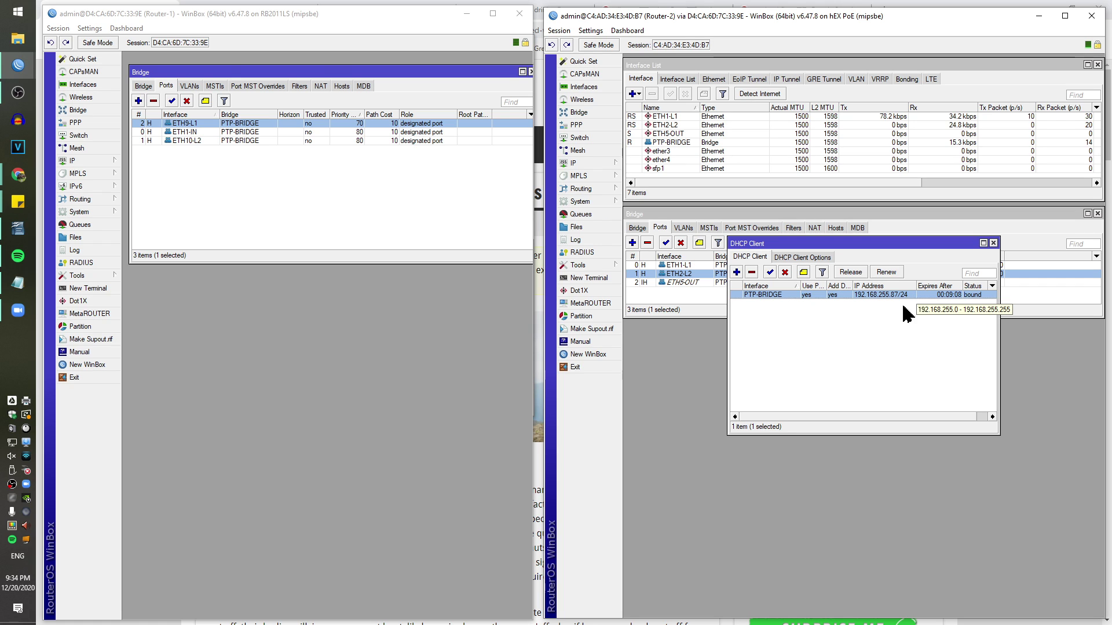
key("alt+Tab")
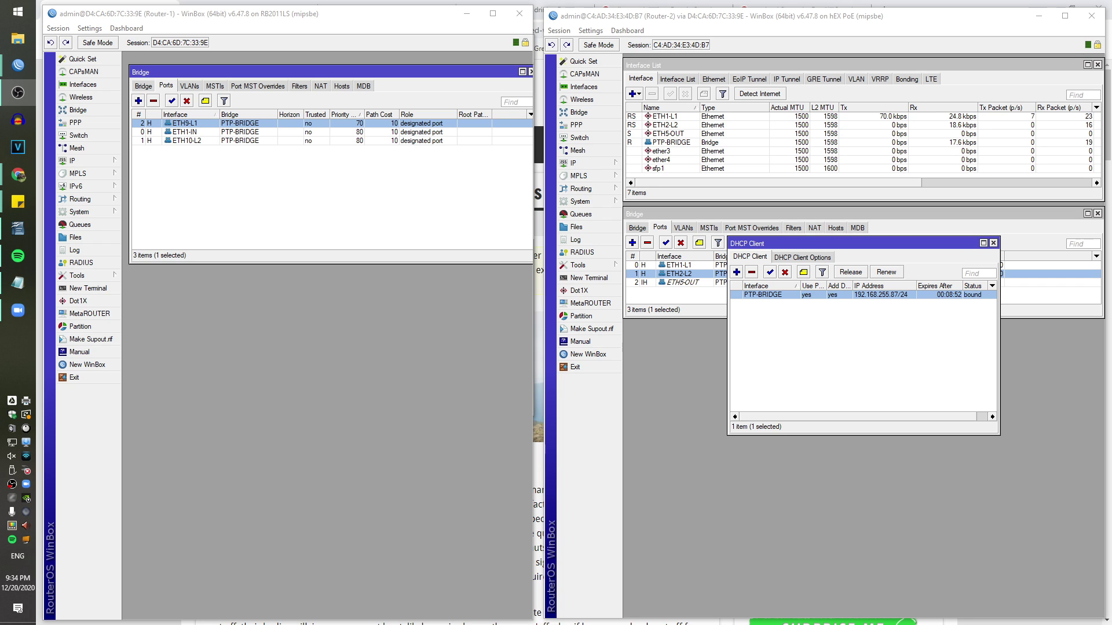
Show Router-1's bridge ports in a shortened window moved lower on screen
left_click(142, 86)
left_click(167, 87)
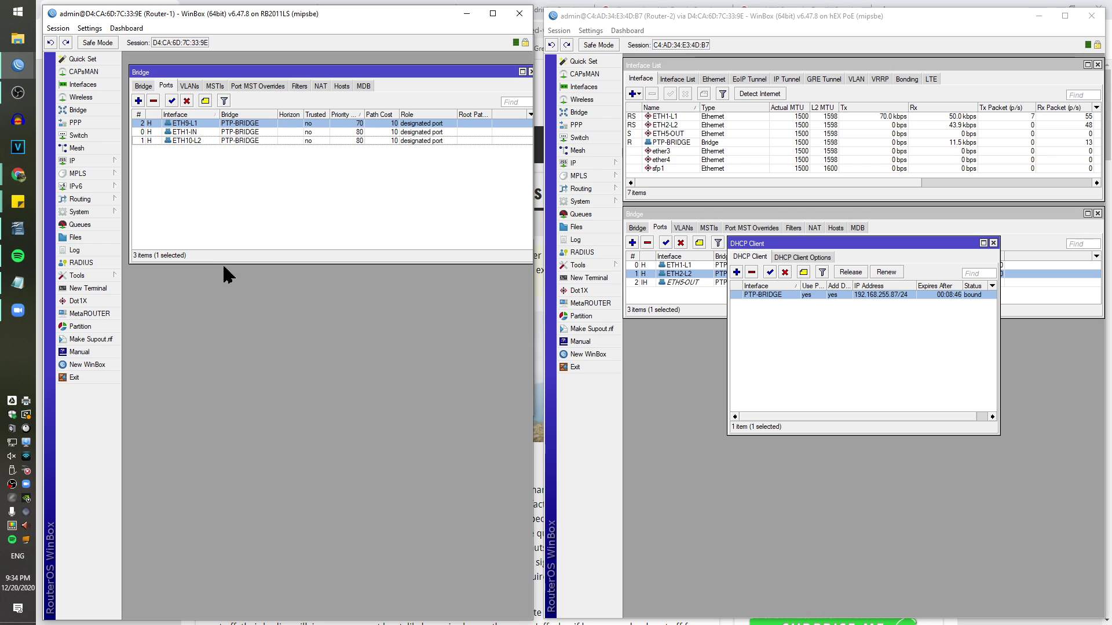
left_click_drag(219, 265, 223, 164)
left_click_drag(248, 69, 251, 209)
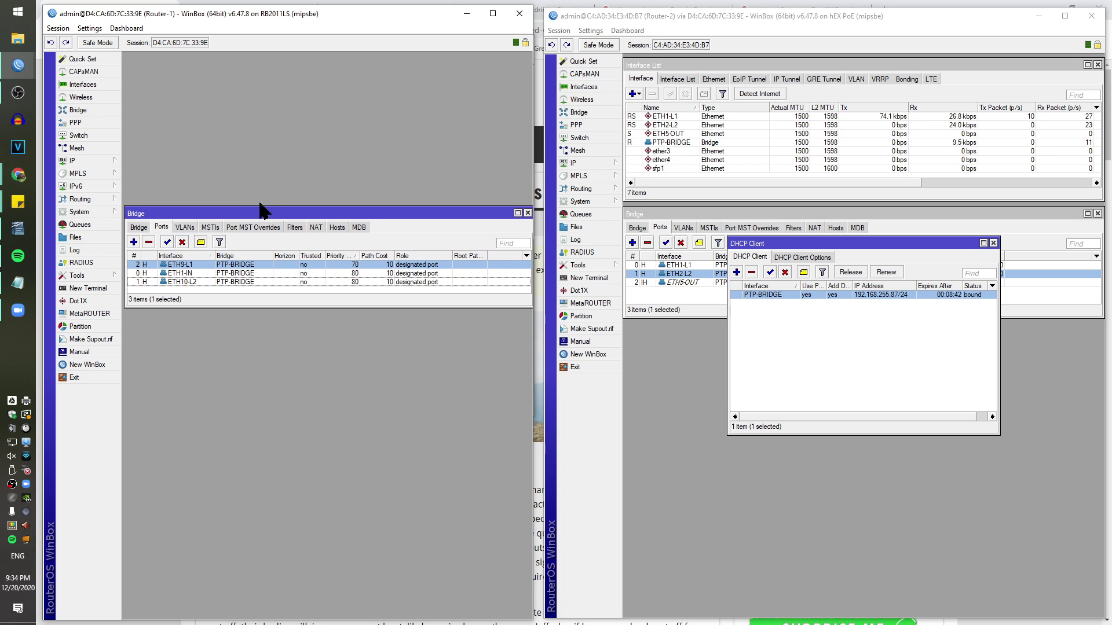
Place Router-1's interface list above its bridge ports and move Router-2's DHCP client aside
left_click(82, 85)
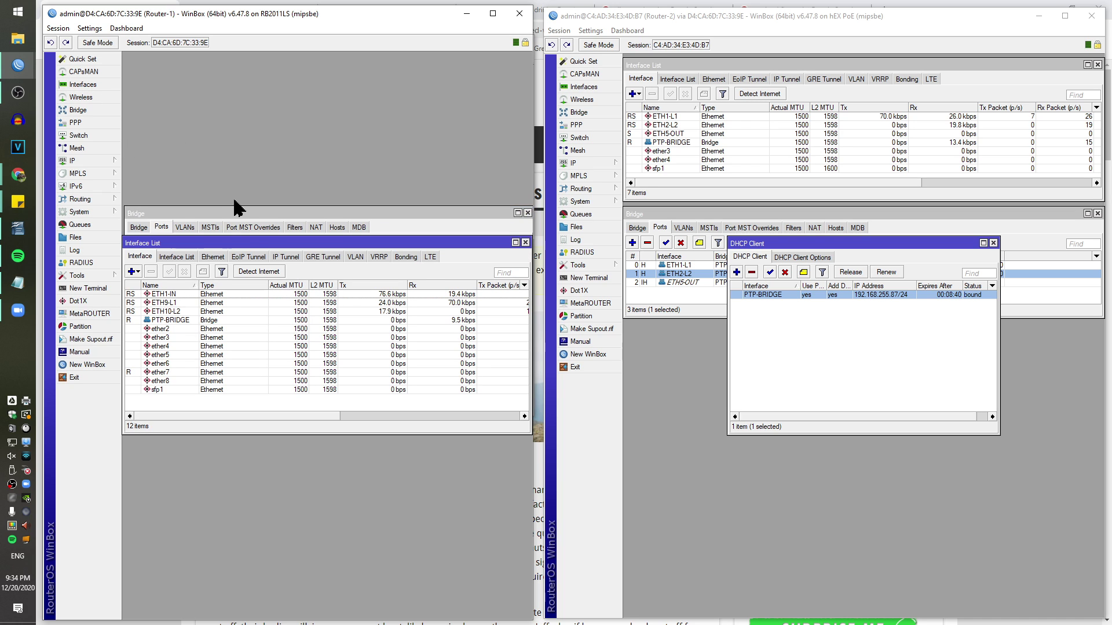
left_click_drag(249, 211, 251, 53)
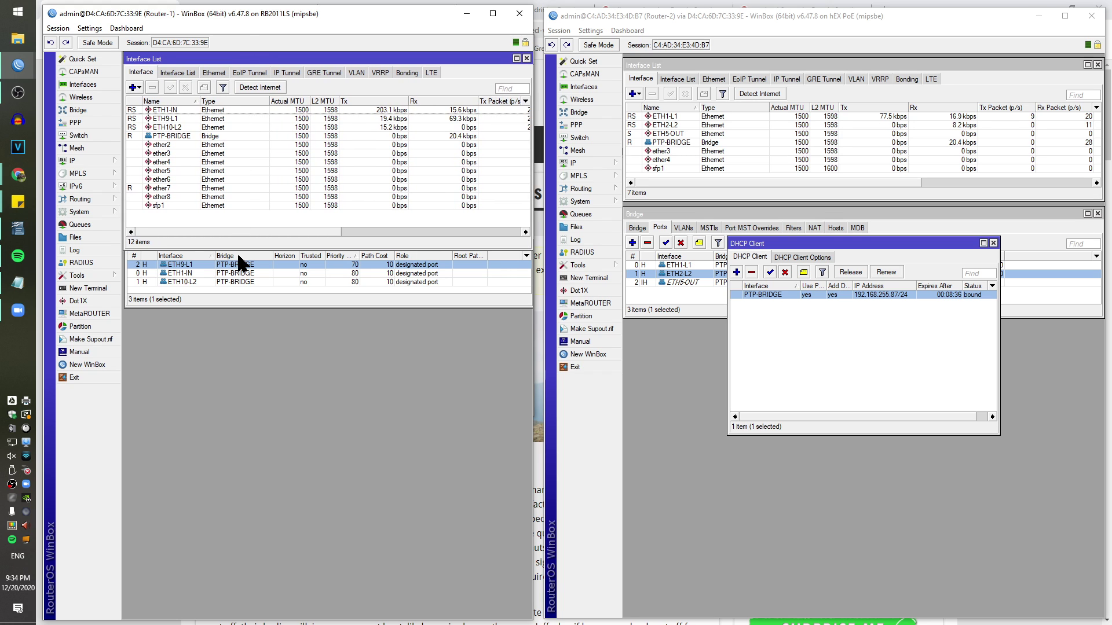
left_click_drag(234, 239, 238, 206)
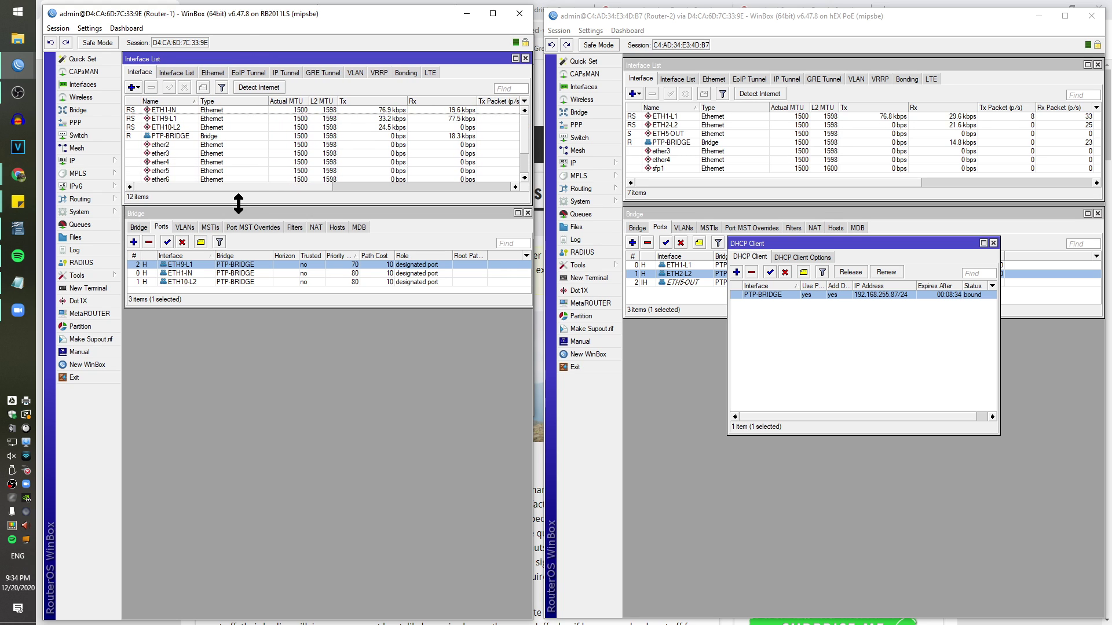
left_click(244, 218)
left_click_drag(858, 243, 842, 316)
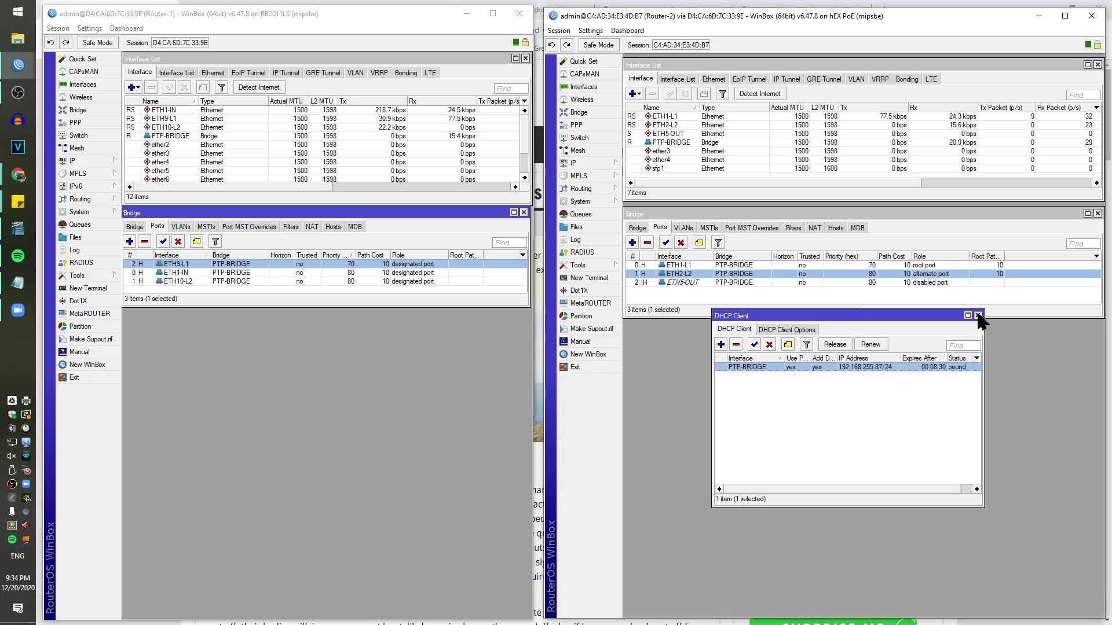
Close Router-2's DHCP client window and abandon a partly typed 192.168. ping
left_click(977, 316)
left_click(593, 265)
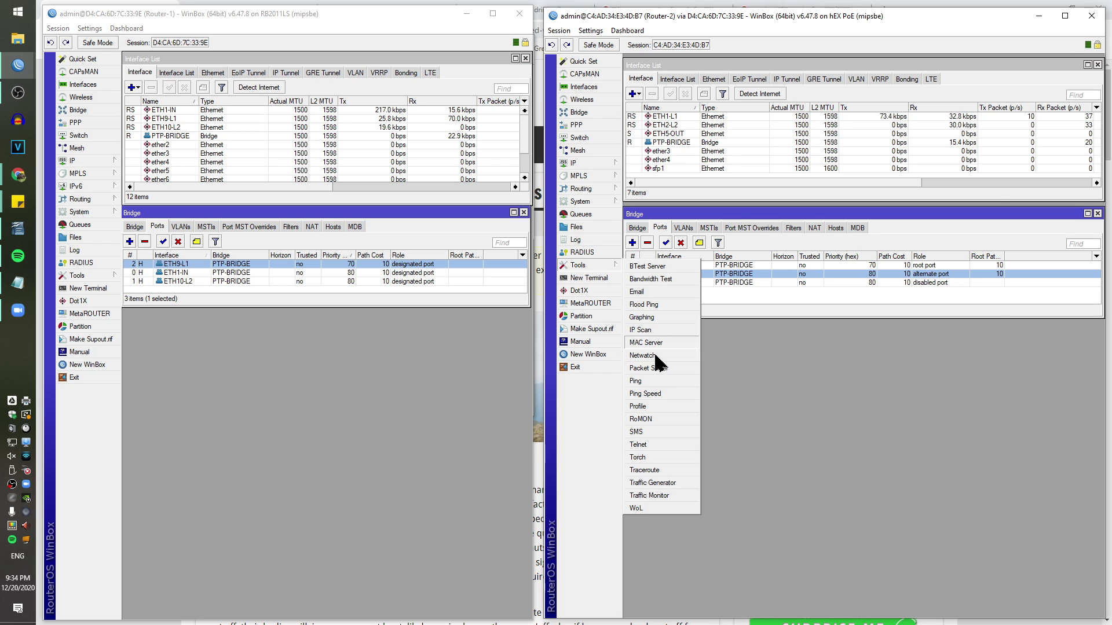
left_click(636, 381)
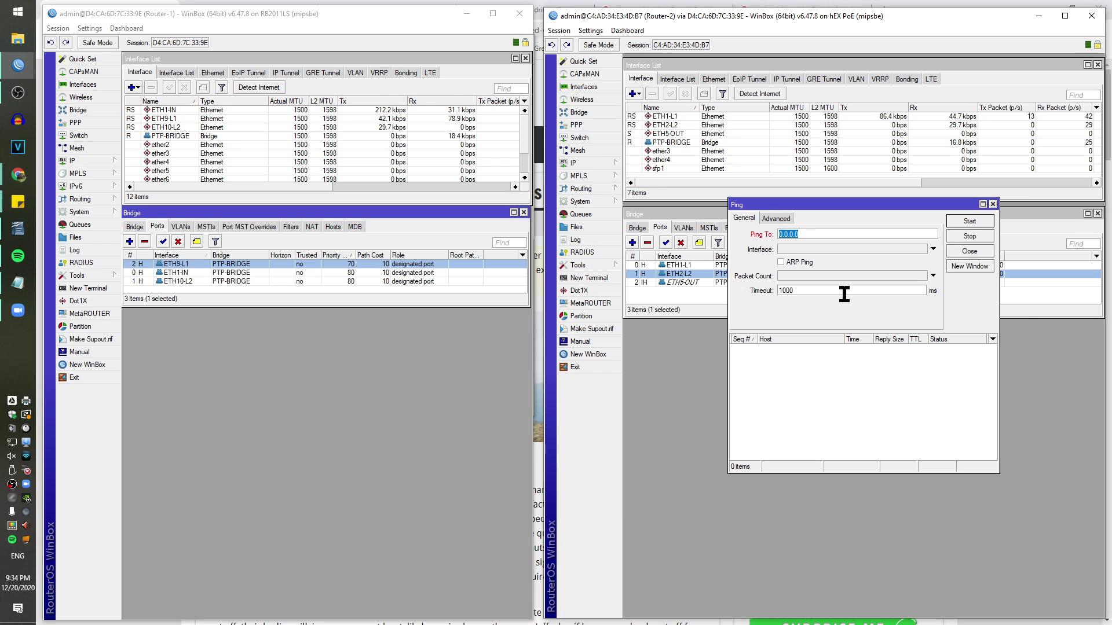
type("192.168")
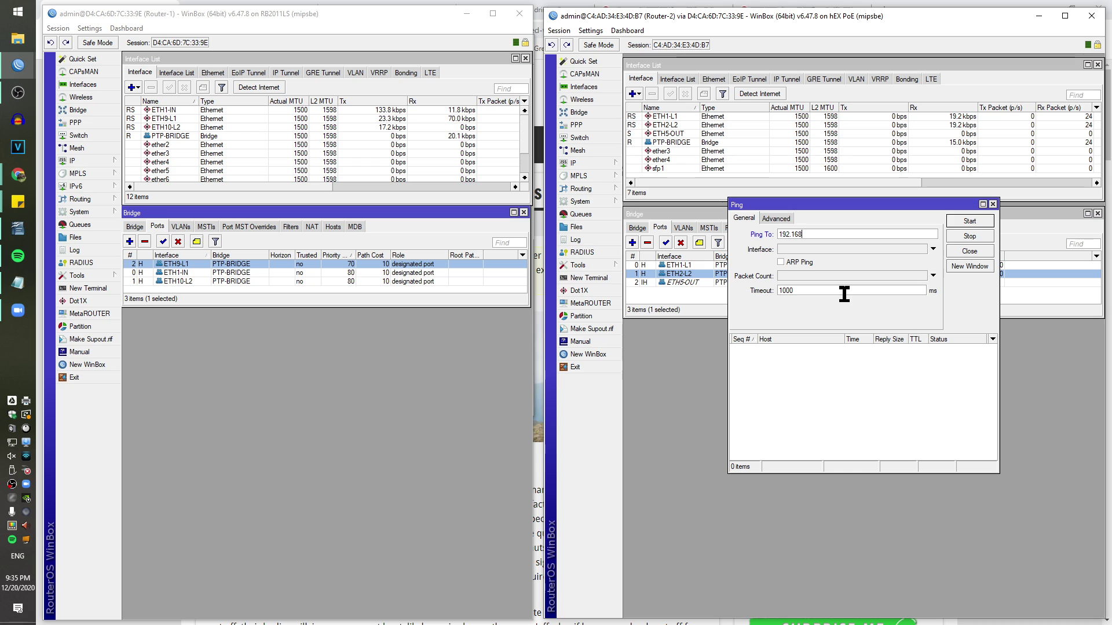
type(".")
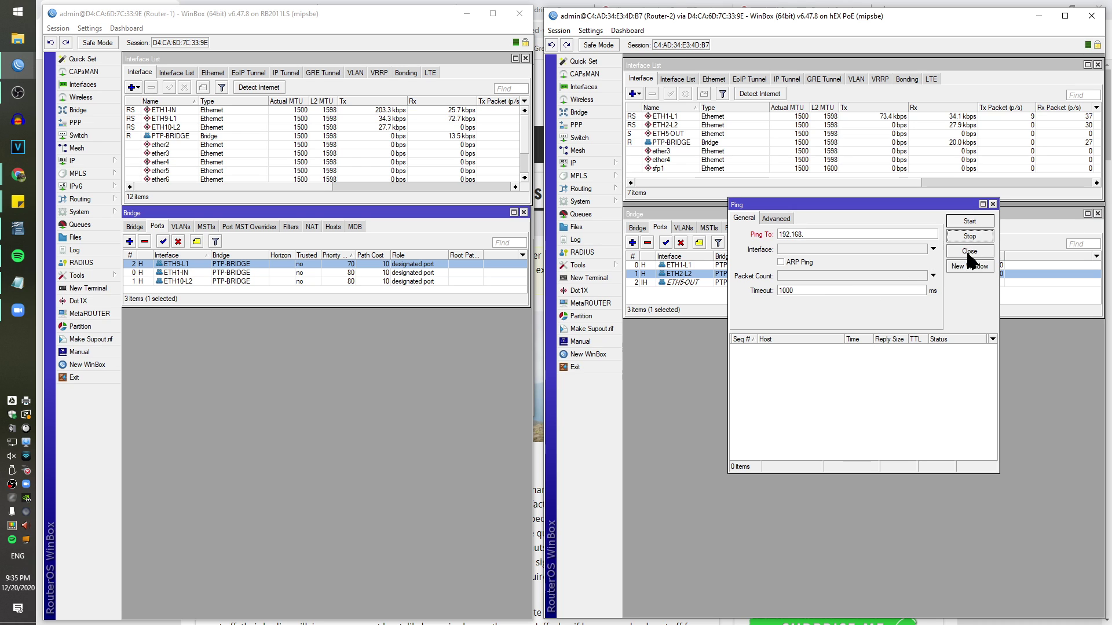
left_click(968, 253)
Ping ETH1-L1 neighbour 192.168.255.86 from Router-2's neighbor list, place the results, then open the log
left_click(575, 164)
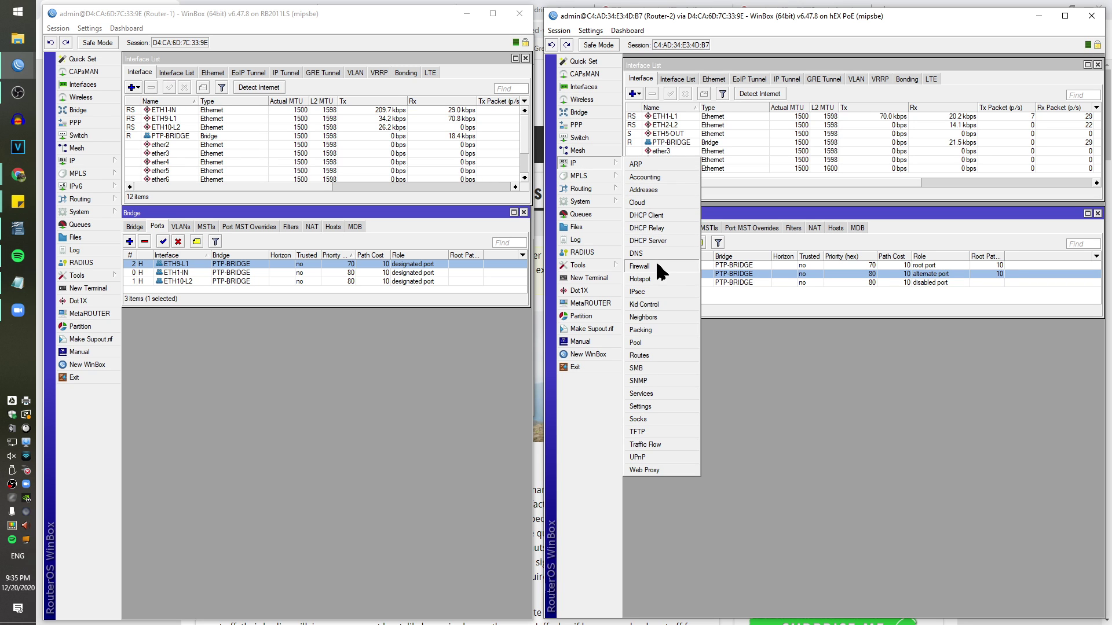
left_click(659, 317)
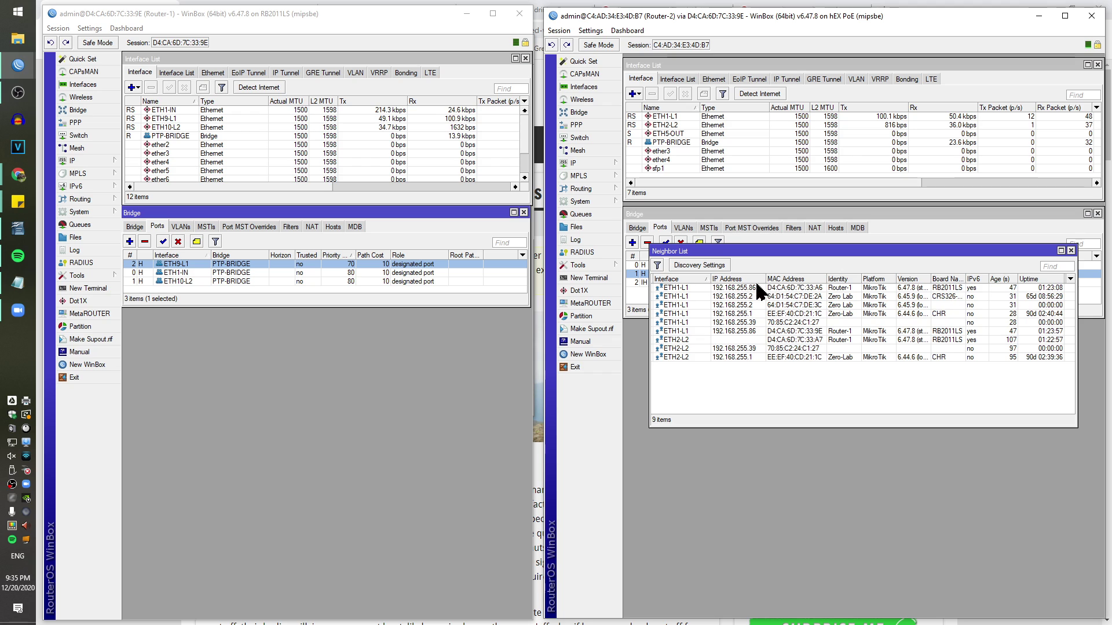
left_click(732, 286)
right_click(731, 286)
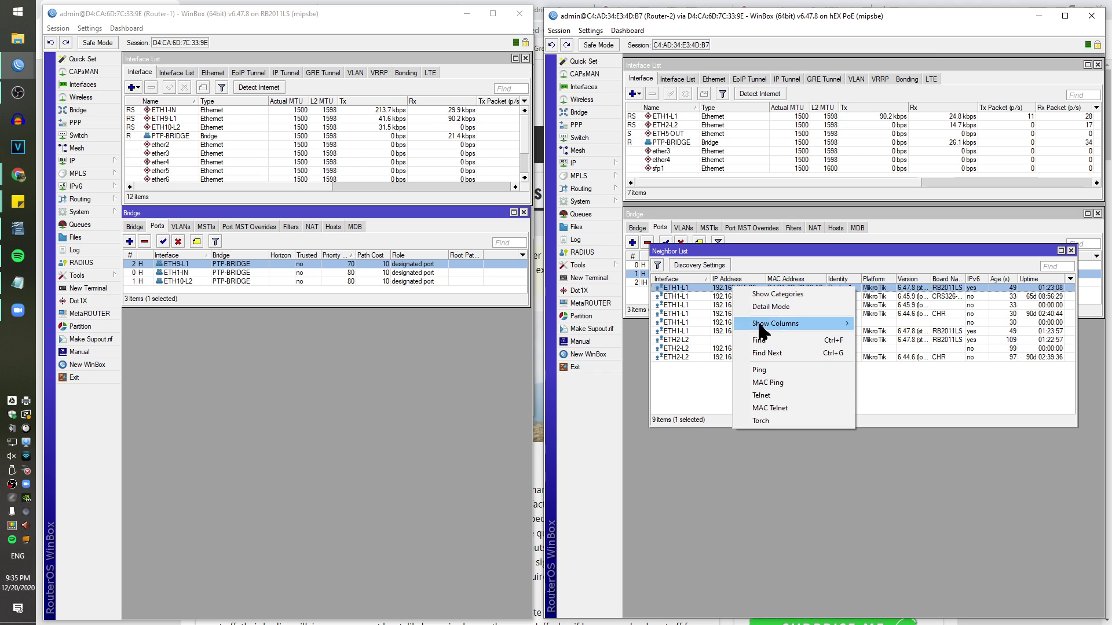
left_click(763, 370)
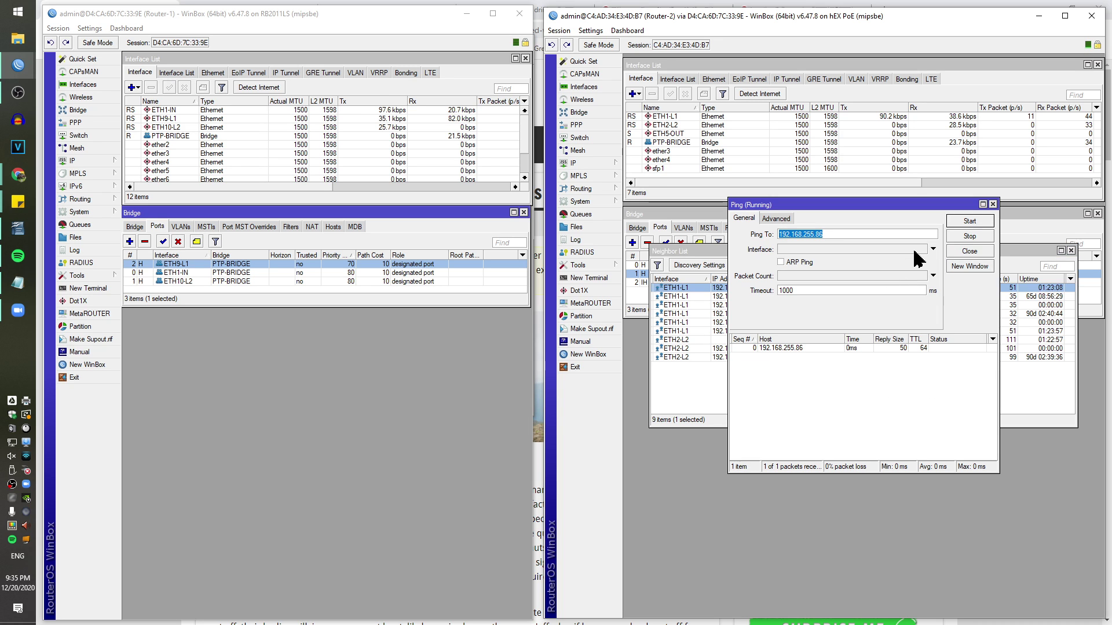
left_click(1070, 250)
left_click_drag(949, 213, 1051, 339)
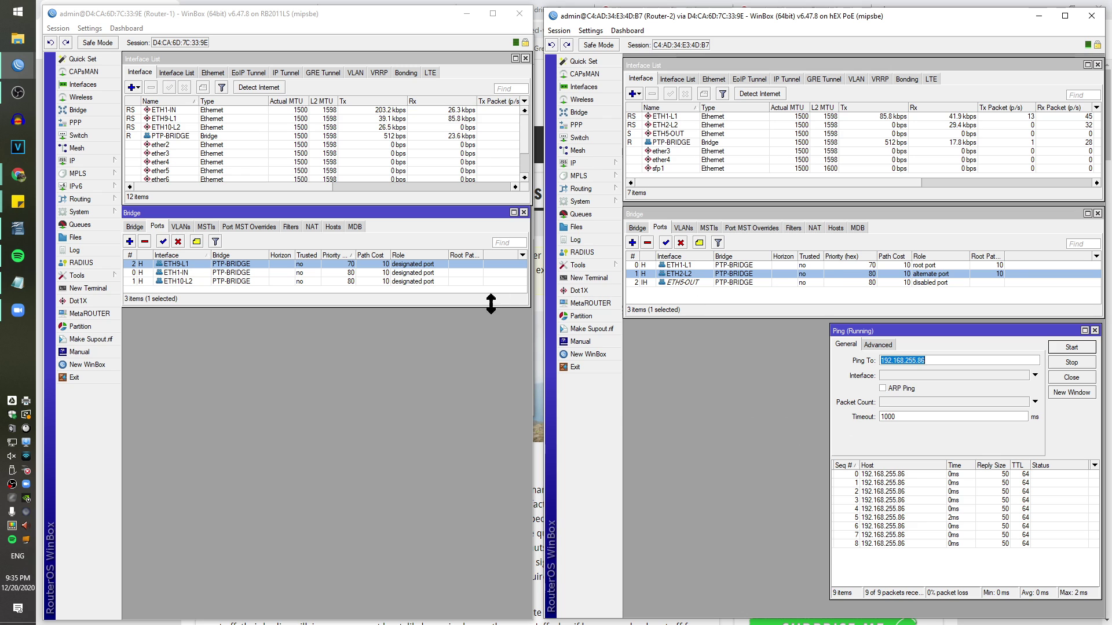
left_click(575, 240)
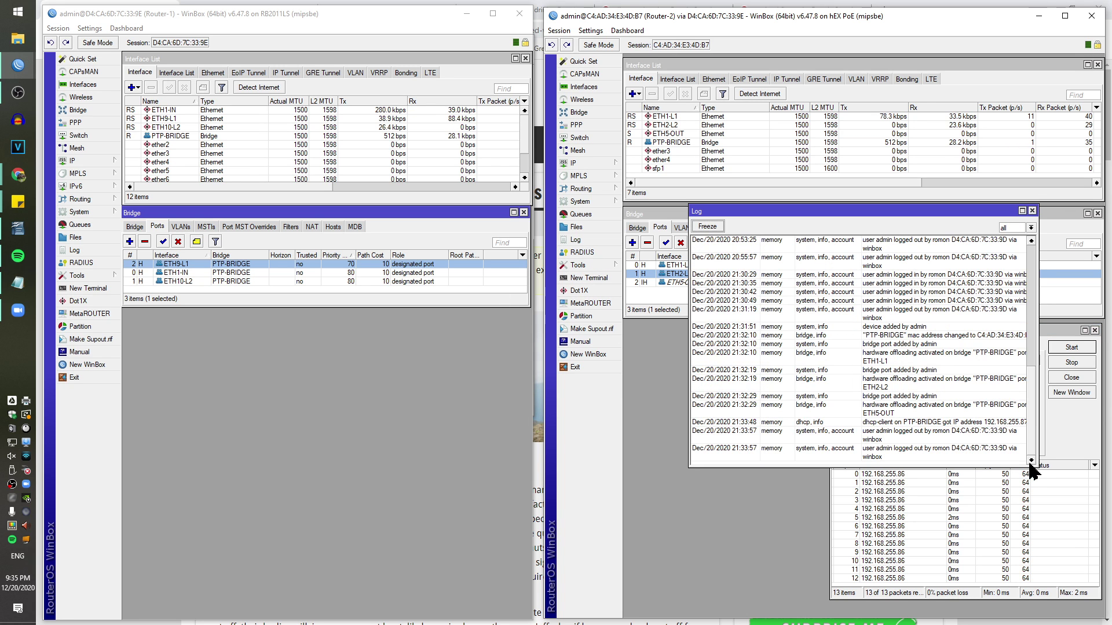
Resize Router-2's log tall and narrow, move it below the bridge ports, and select ETH1-L1
left_click_drag(1032, 466, 849, 561)
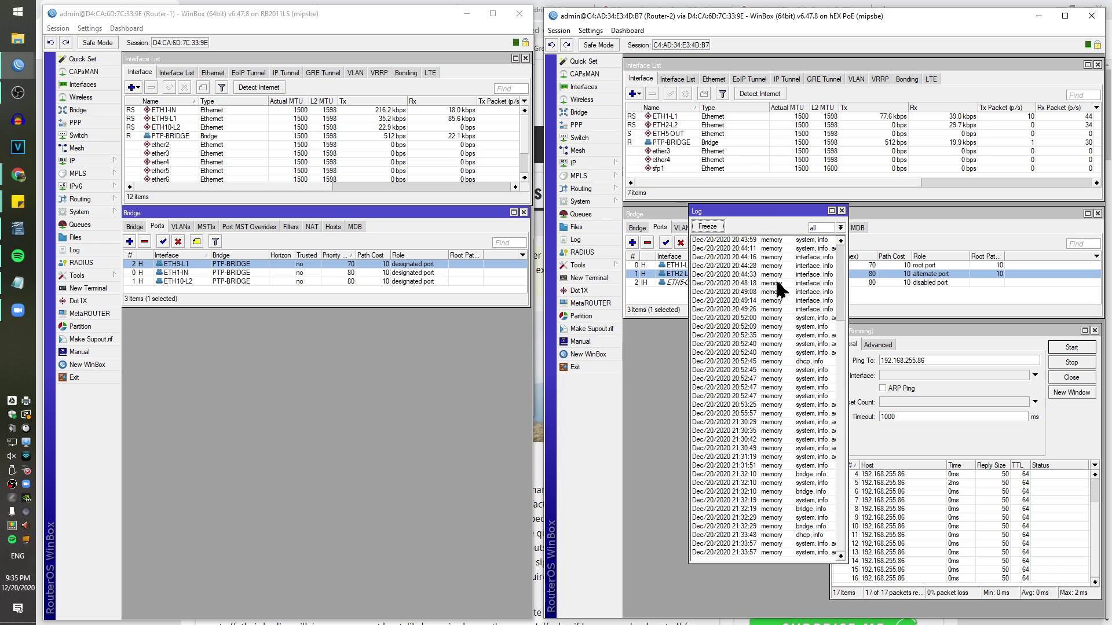
left_click_drag(767, 211, 707, 333)
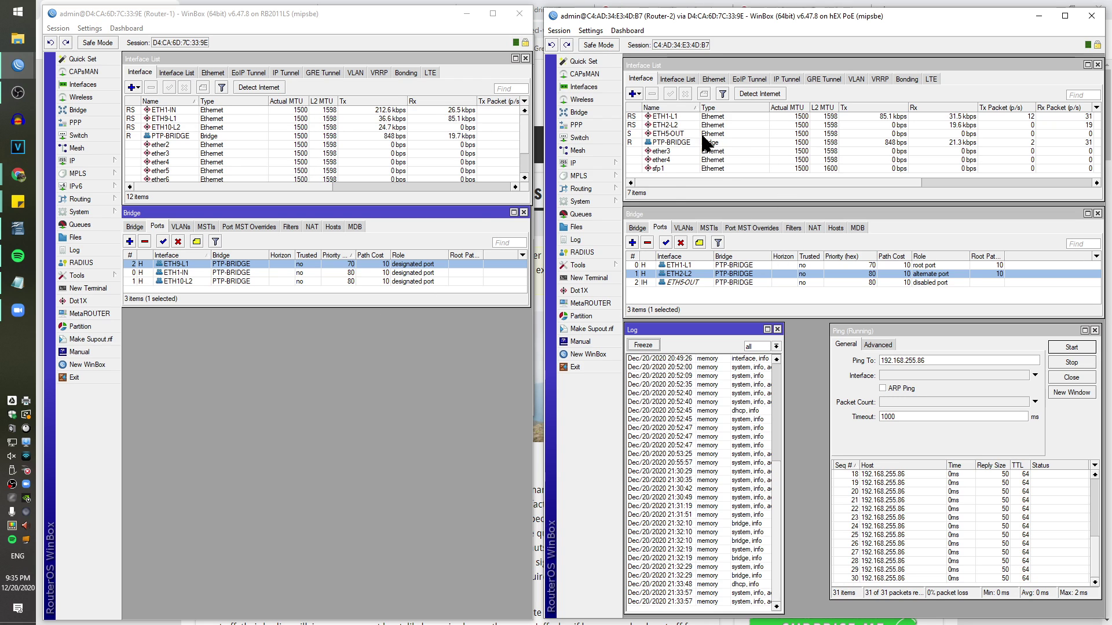
left_click(688, 116)
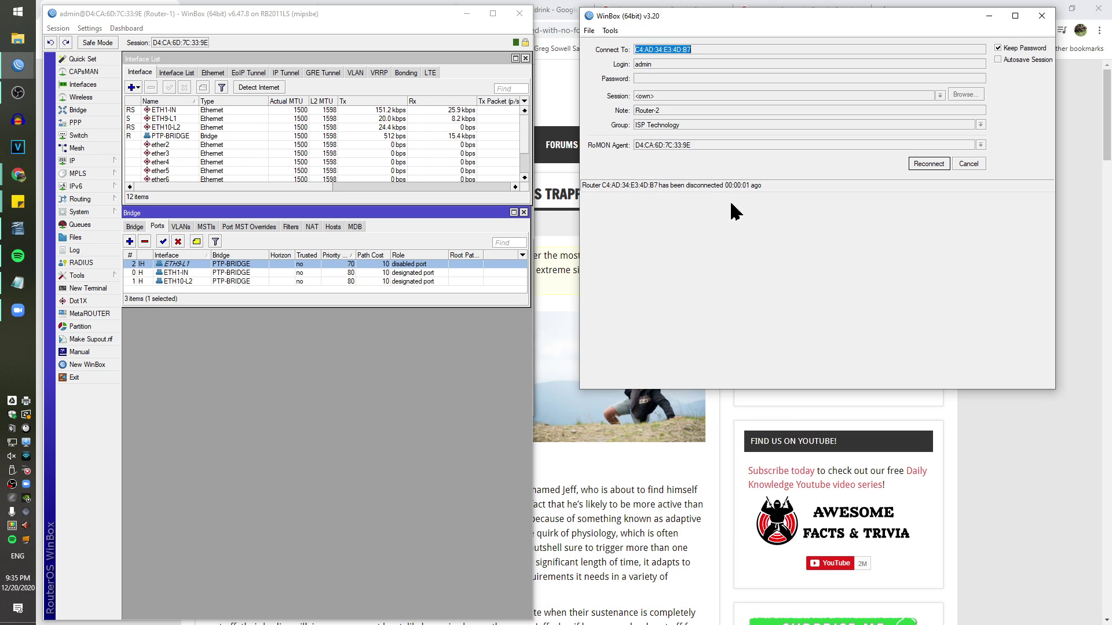
Try reconnecting to Router-2, cancel the stalled attempt, and close the reconnect window
left_click(929, 165)
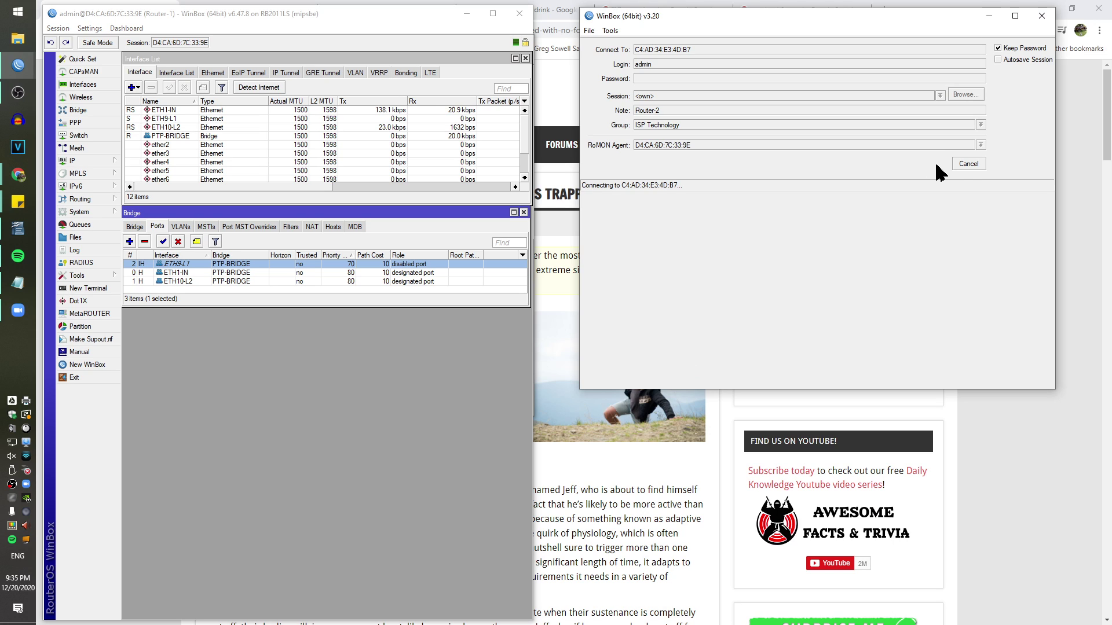
left_click(968, 164)
left_click(1042, 15)
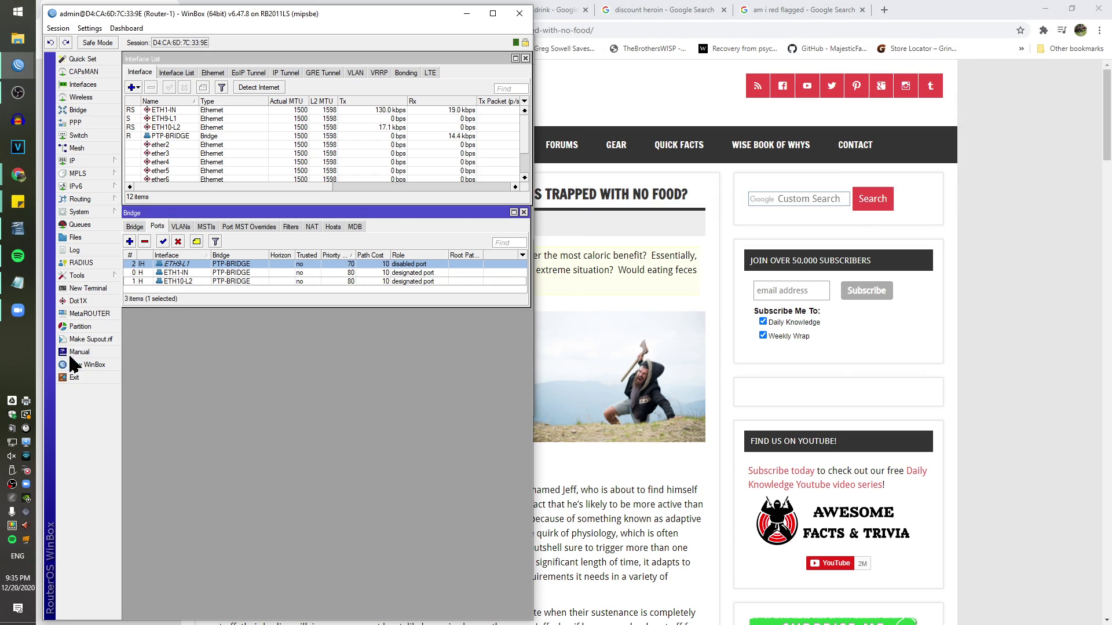
Restore the WinBox loader and connect to RoMON with Router-1 as the agent
mouse_move(18, 65)
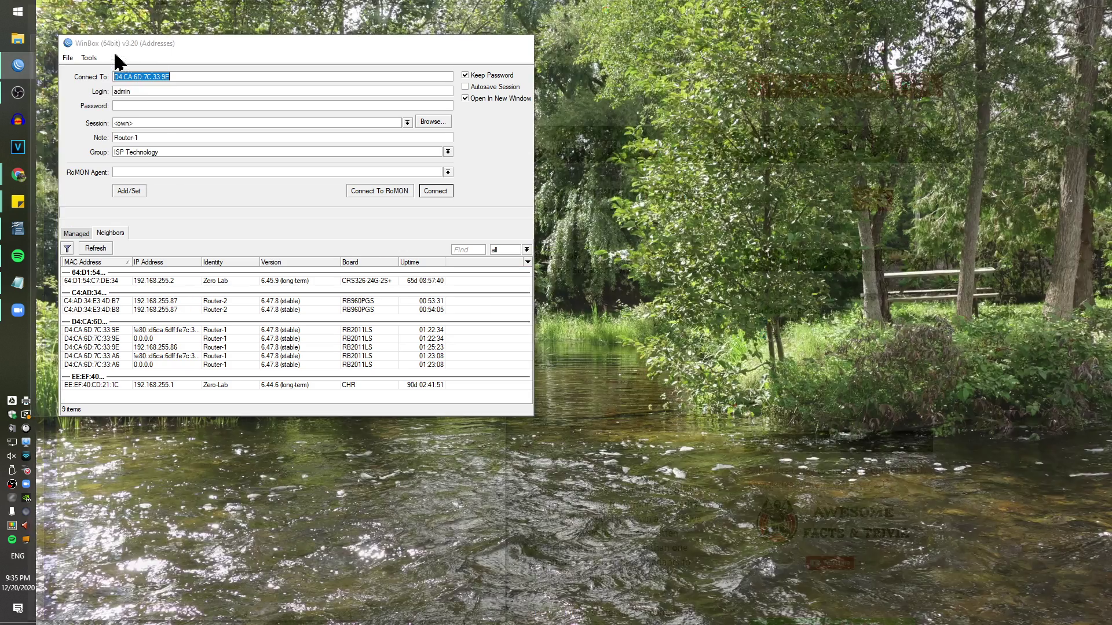
left_click(118, 60)
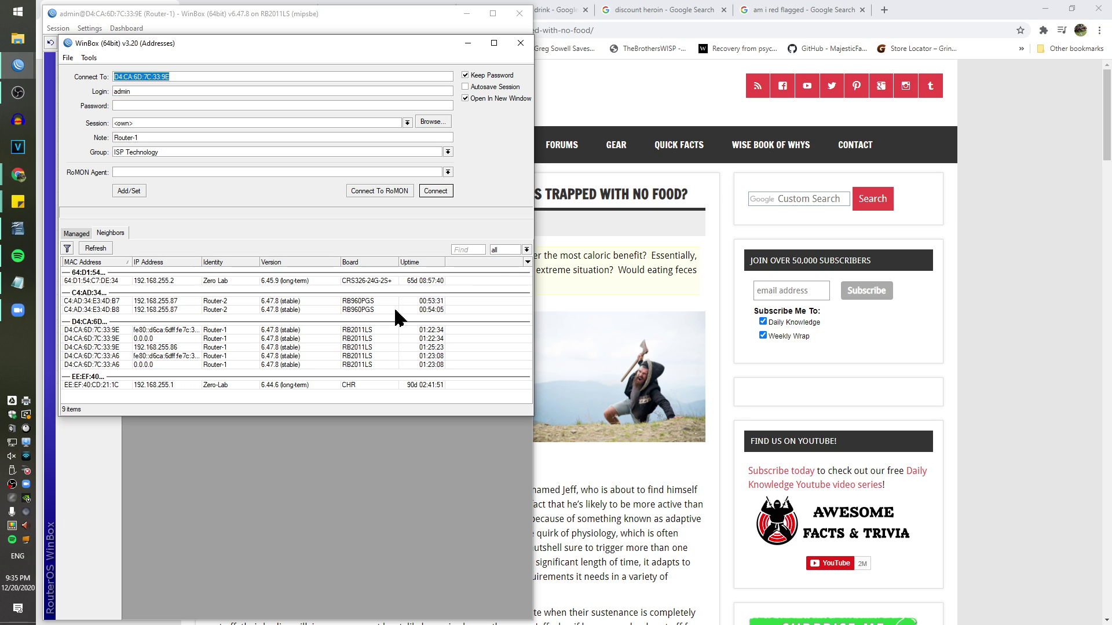
left_click(405, 191)
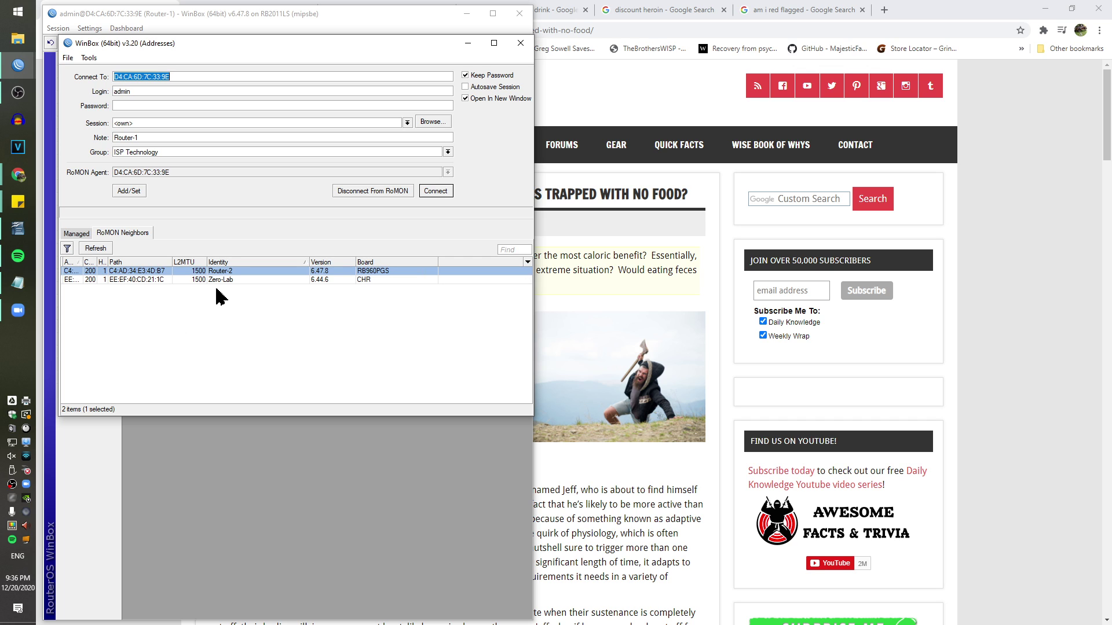
Connect to Router-2 through RoMON, retry the connection, and move and enlarge its window
left_click(169, 272)
left_click(447, 194)
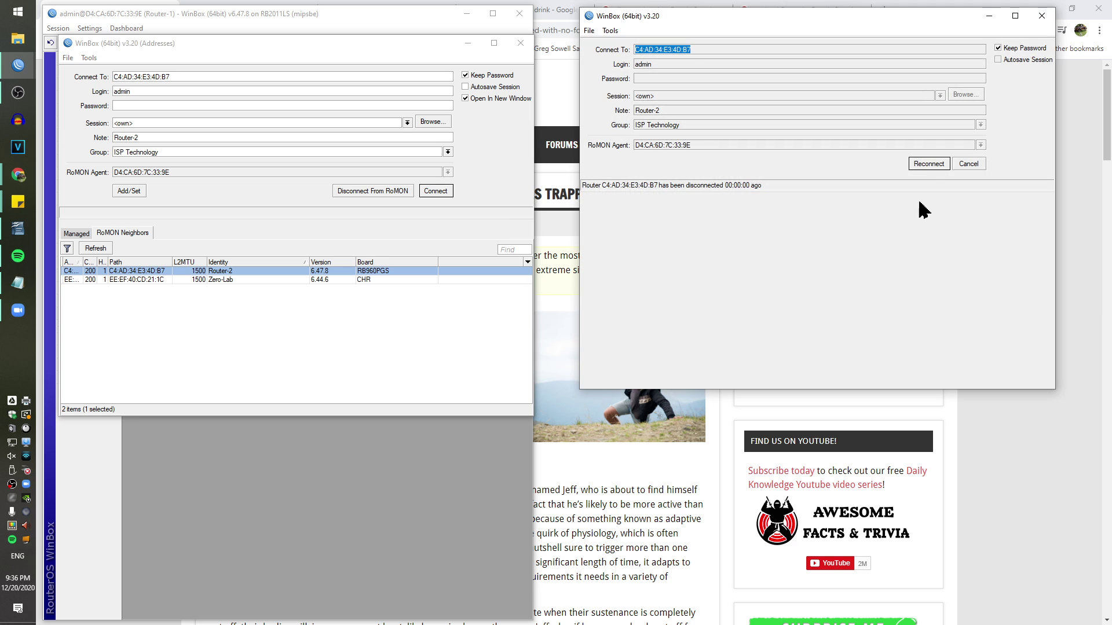
left_click(925, 168)
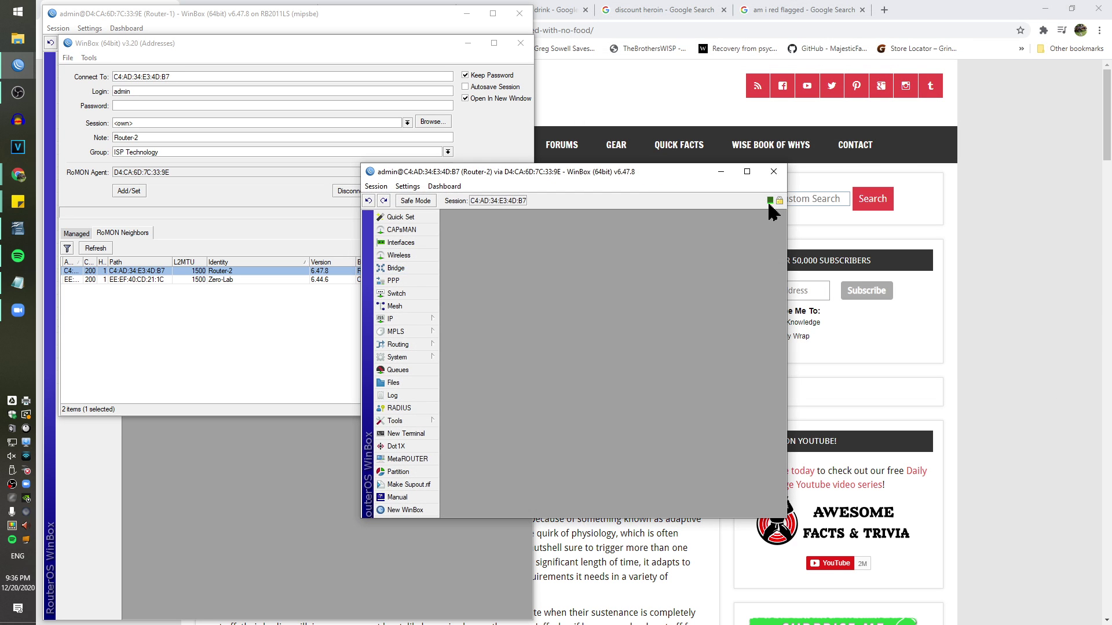
left_click_drag(632, 179, 951, 15)
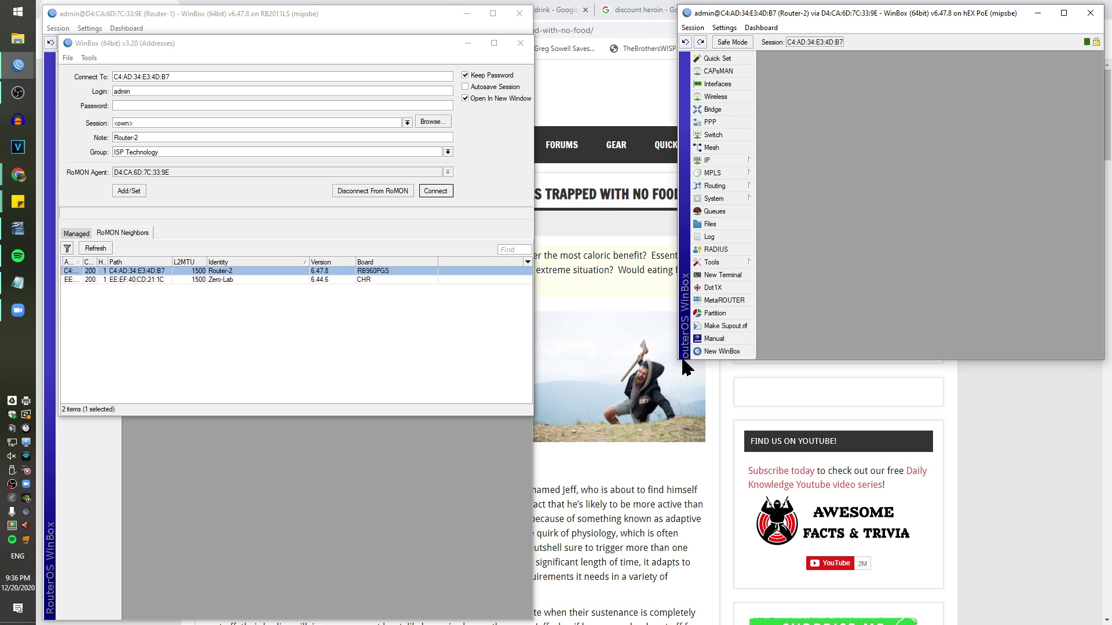
left_click_drag(683, 360, 578, 617)
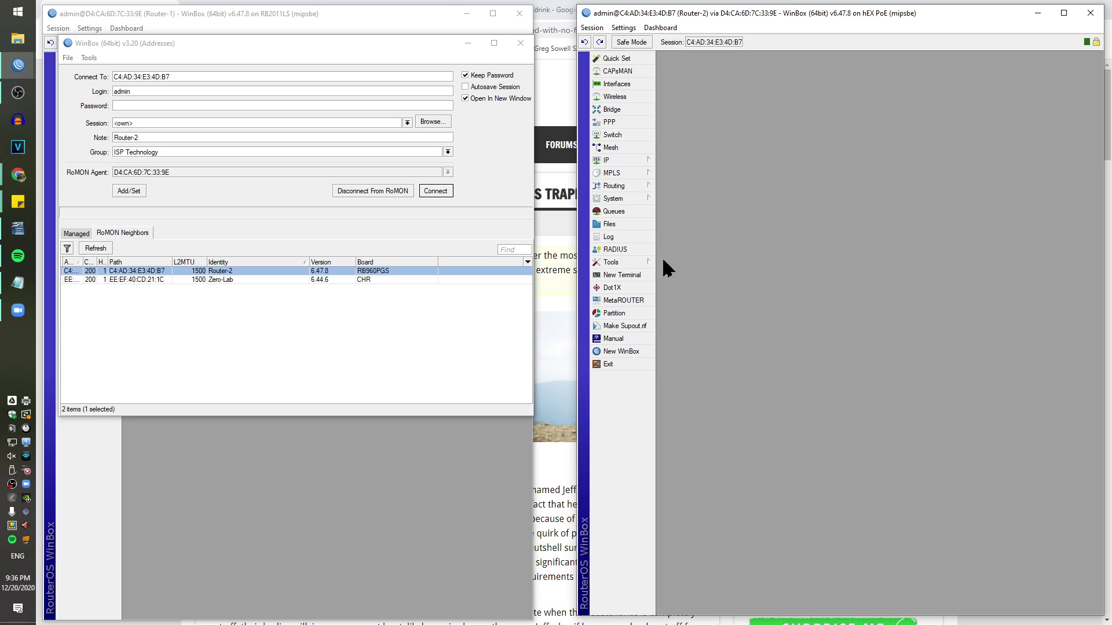
Inspect Router-2's PTP-BRIDGE settings, then arrange its interface list above the bridge list
left_click(613, 109)
double_click(704, 292)
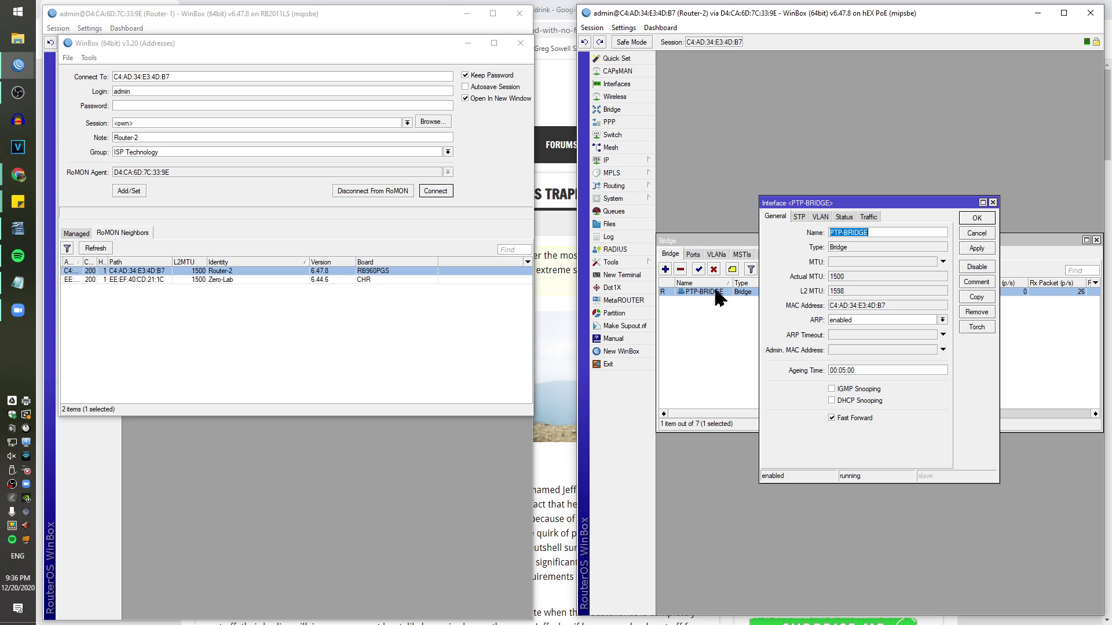
left_click(979, 231)
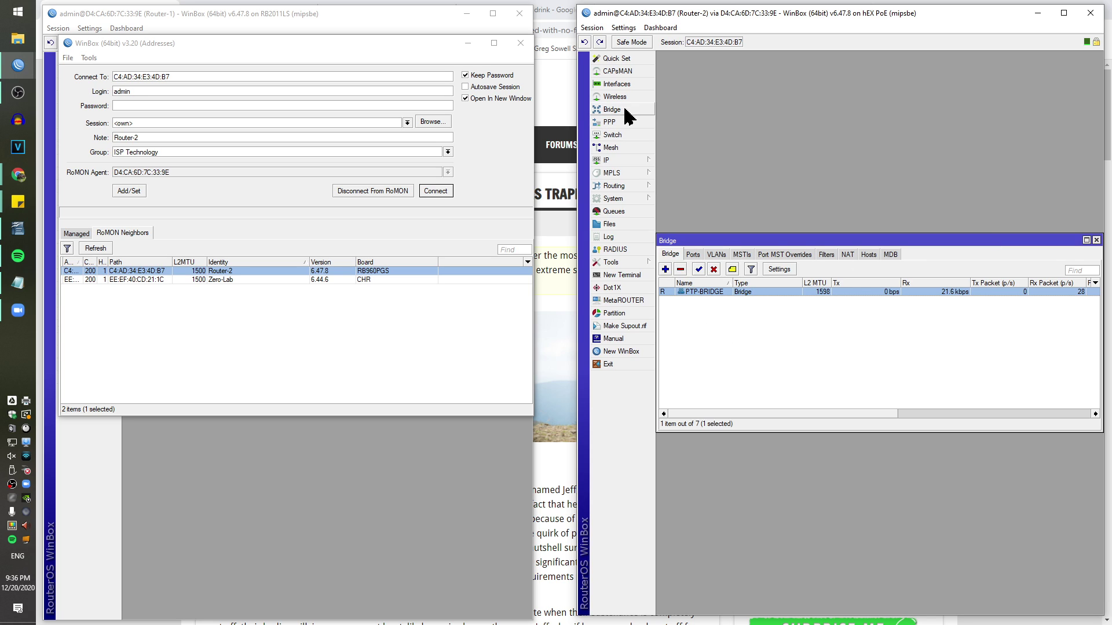
left_click(619, 84)
left_click_drag(784, 255, 785, 59)
left_click_drag(789, 248, 786, 231)
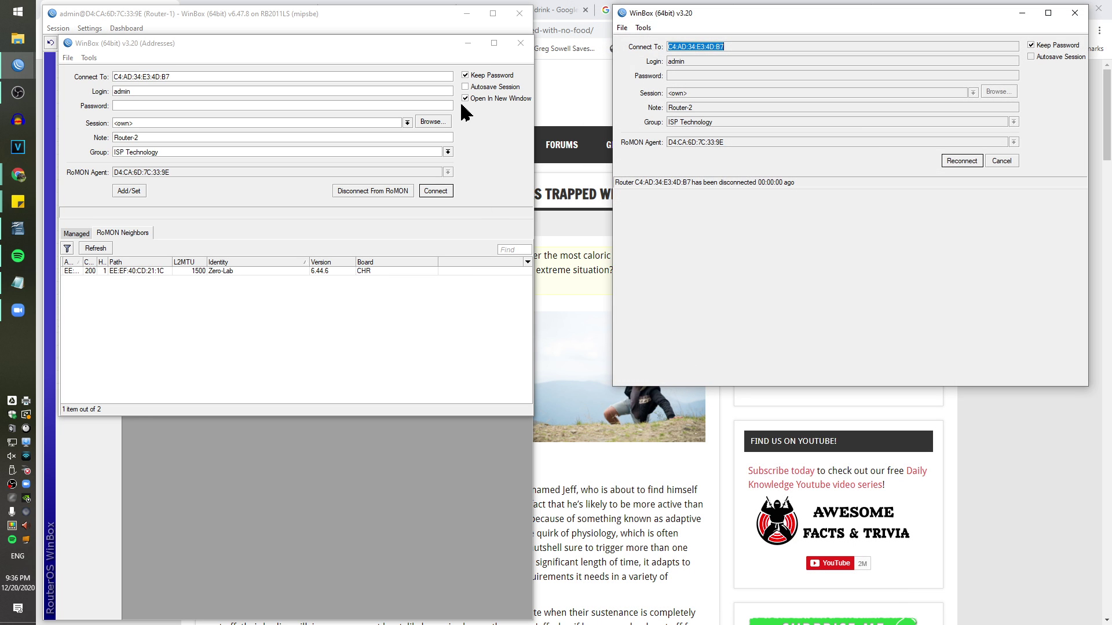
Reconnect to Router-2 and show its interface list at the top of an enlarged window
left_click(955, 162)
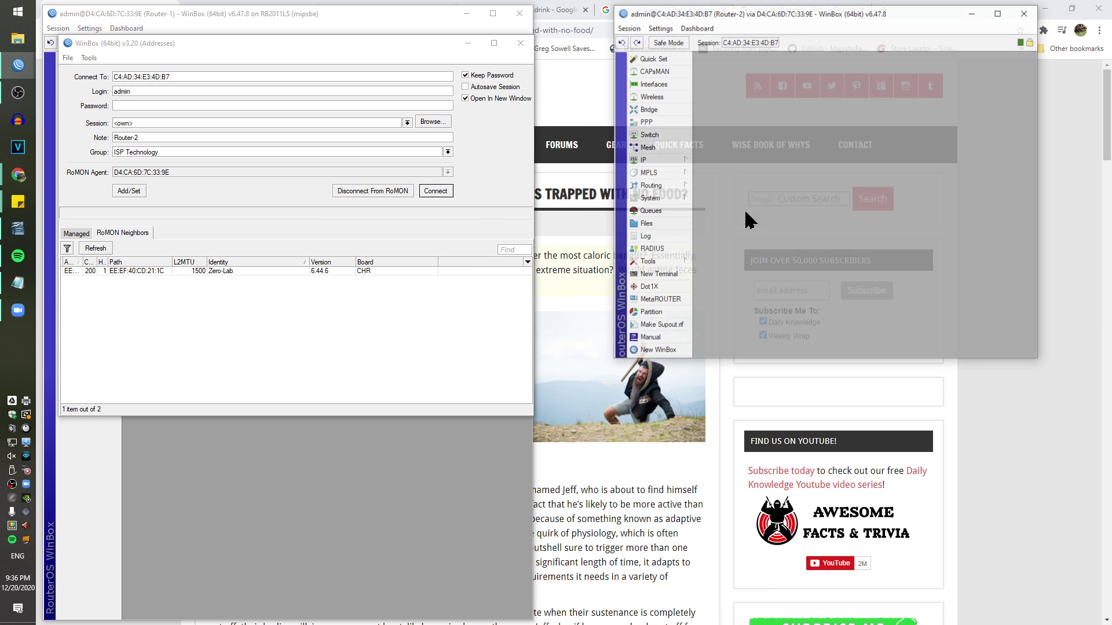
left_click(665, 85)
left_click_drag(850, 114, 850, 61)
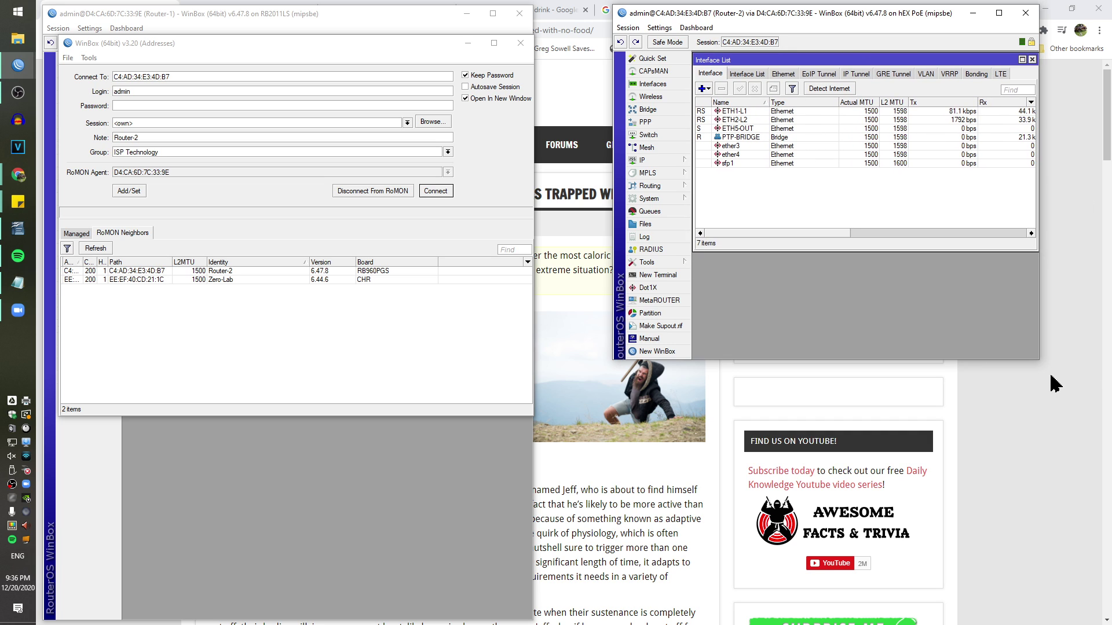
left_click_drag(1040, 359, 1102, 619)
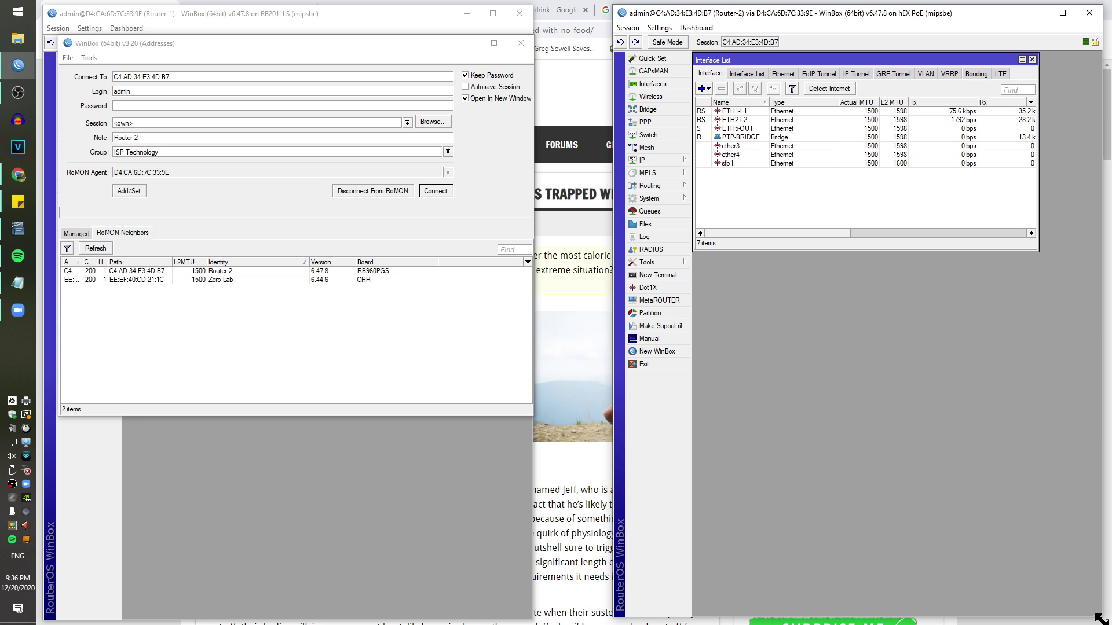
Widen Router-1's window and interface list, then close the Router-2 session
left_click_drag(533, 586, 603, 585)
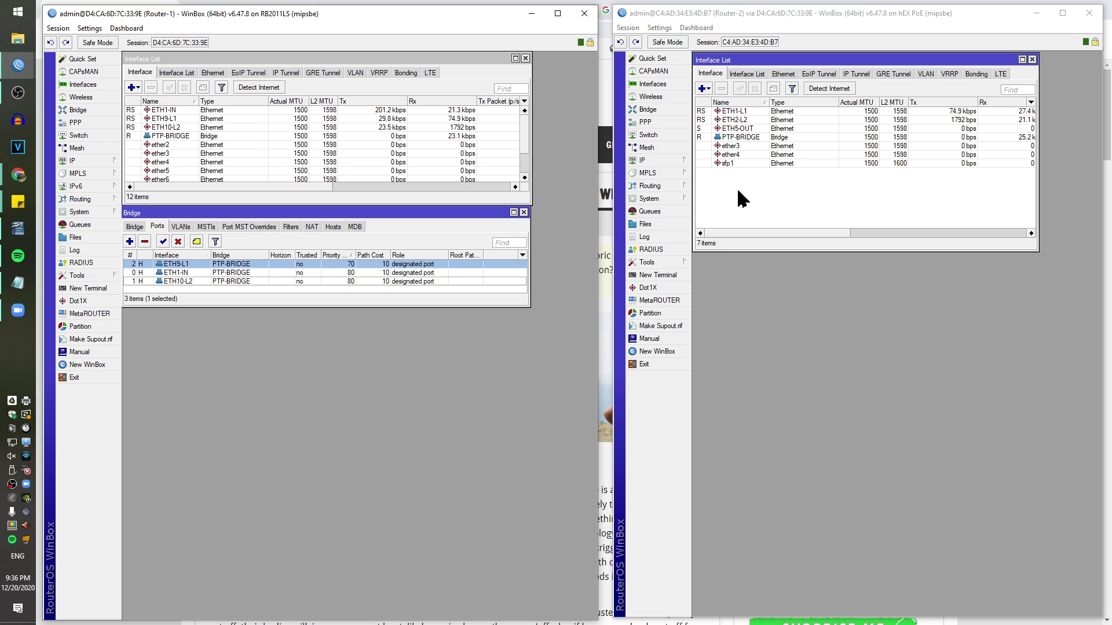
left_click_drag(1038, 252, 1093, 204)
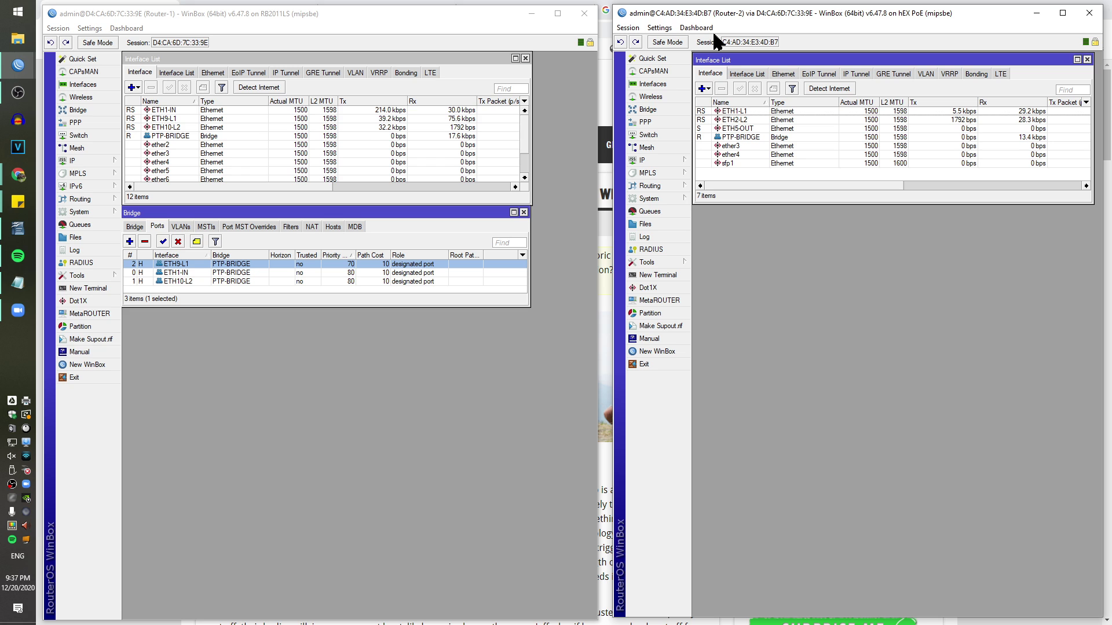
left_click(1089, 13)
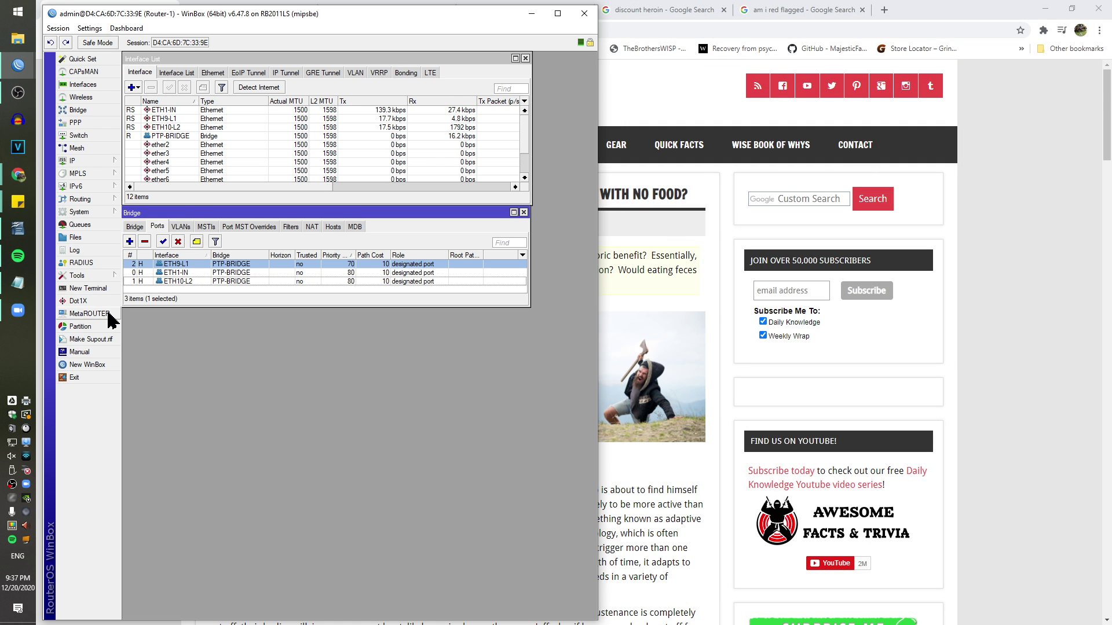
Connect directly to Router-2 at 192.168.255.87 and place its interface list beside Router-1's session
left_click(86, 365)
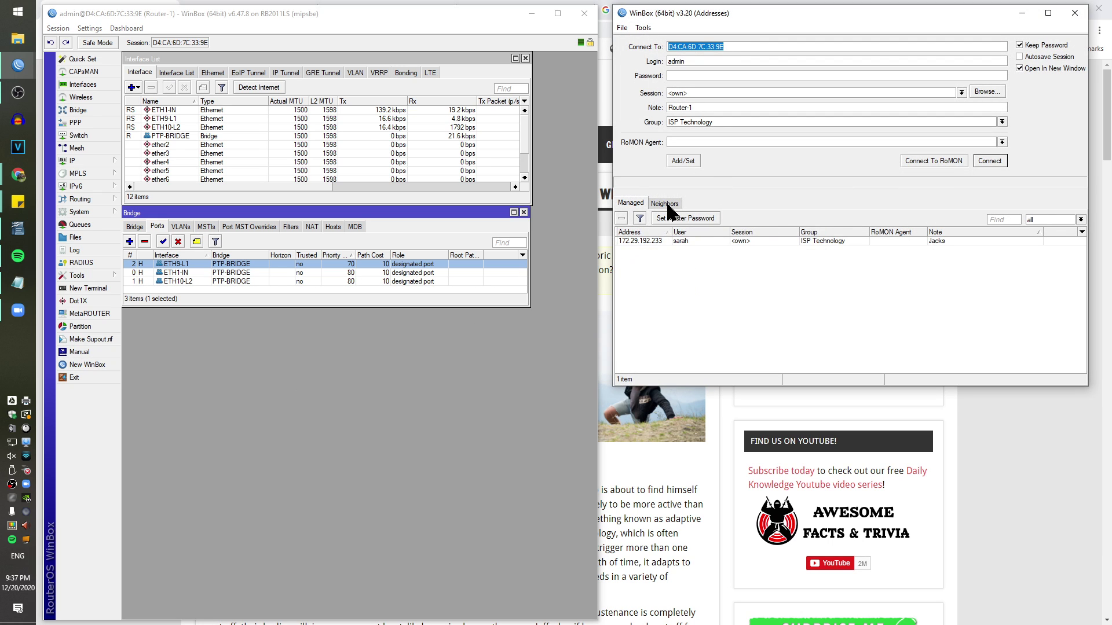
left_click(666, 204)
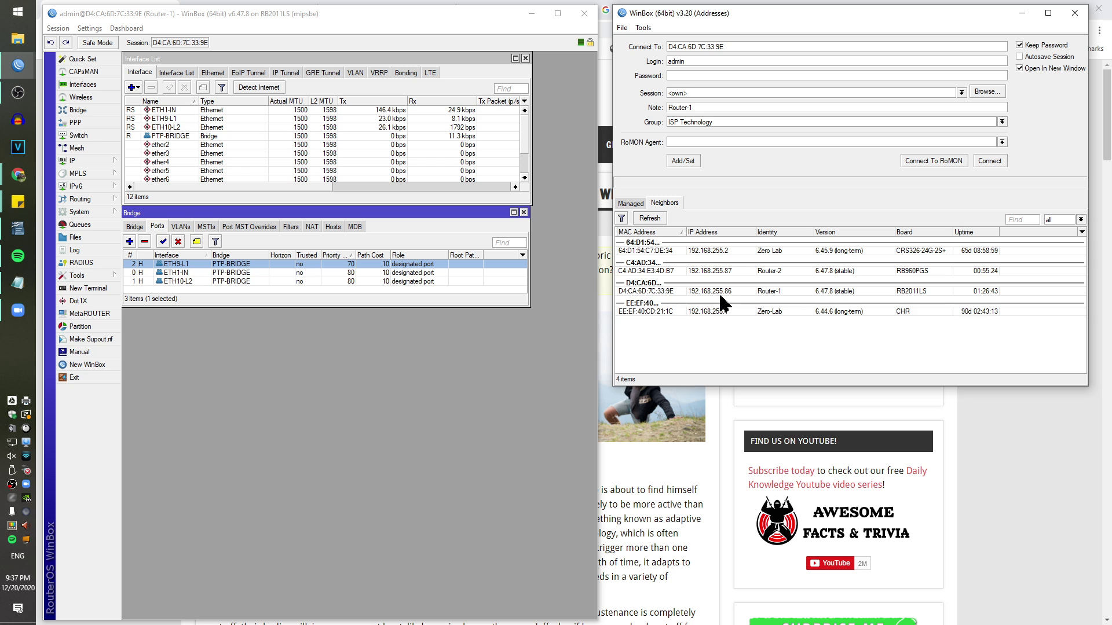
left_click(719, 273)
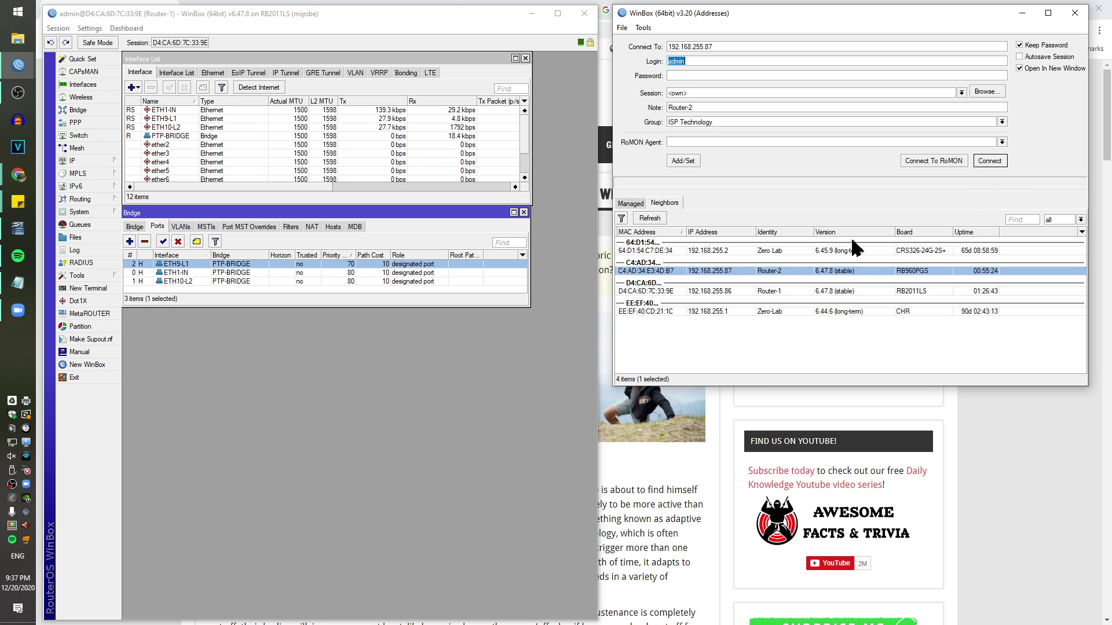
left_click(988, 164)
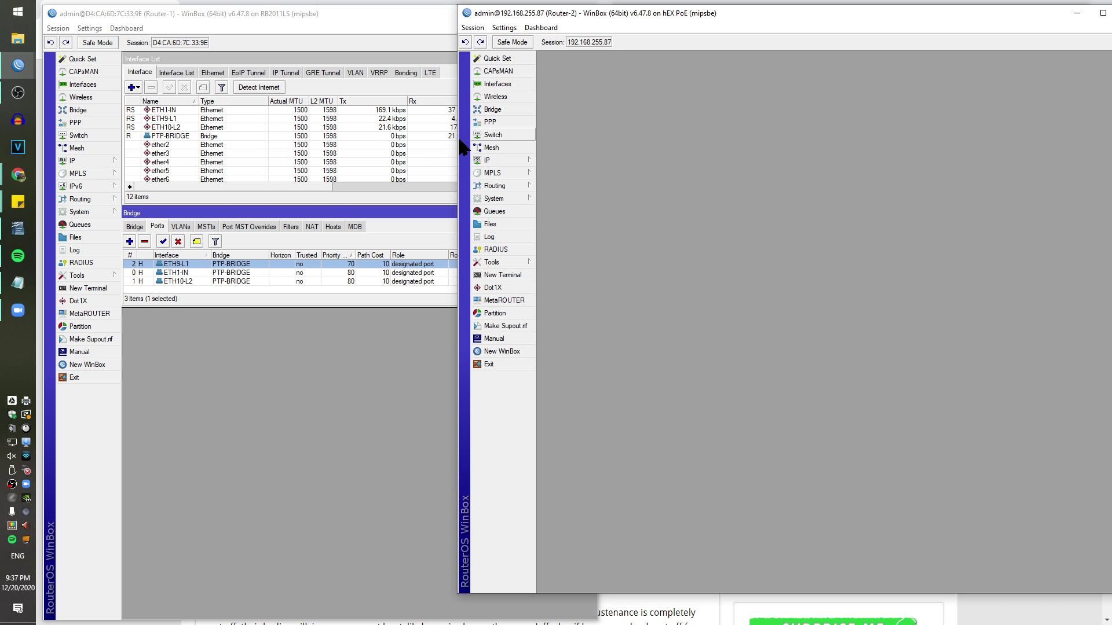
left_click_drag(458, 146, 602, 172)
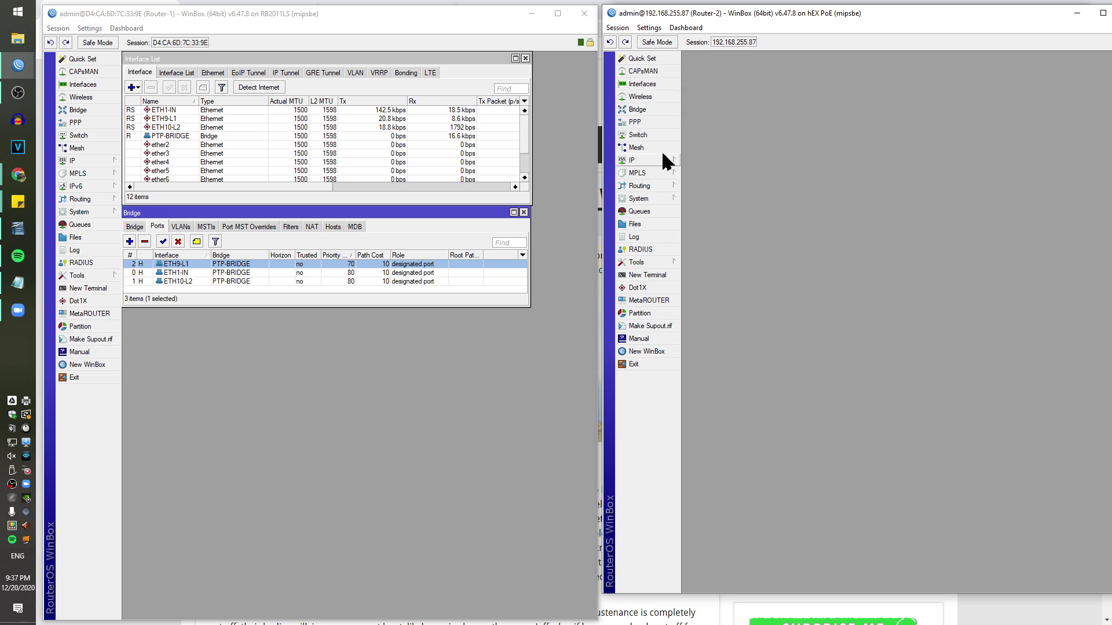
left_click(642, 84)
left_click_drag(901, 99, 898, 65)
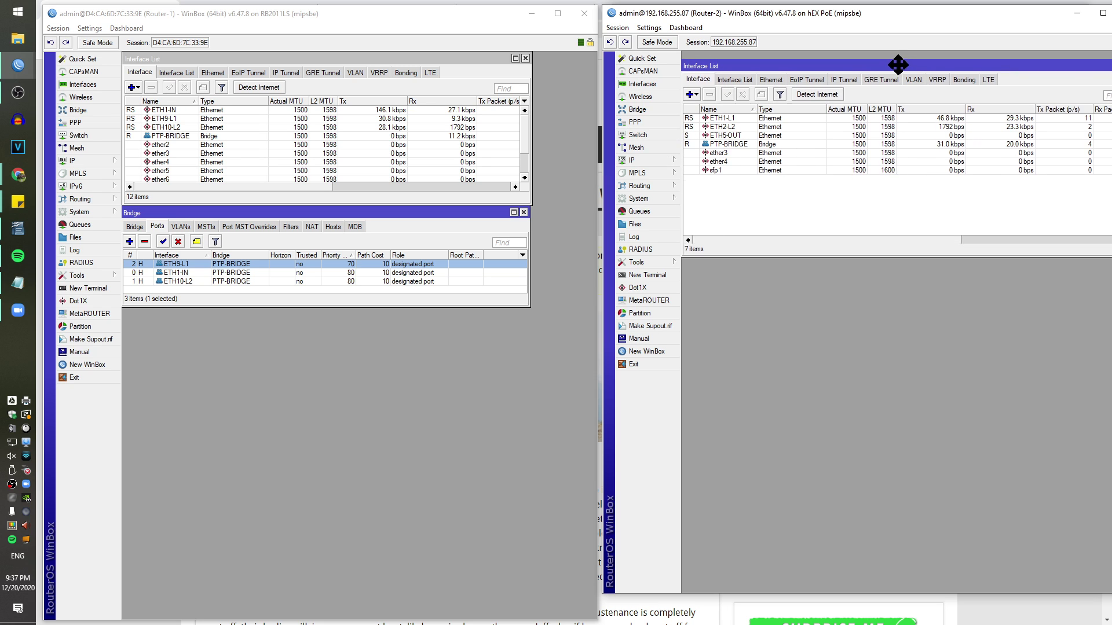
Shrink Router-2's interface list, select ETH1-L1, and open its log showing ETH2-L2 link down
left_click_drag(883, 252, 886, 195)
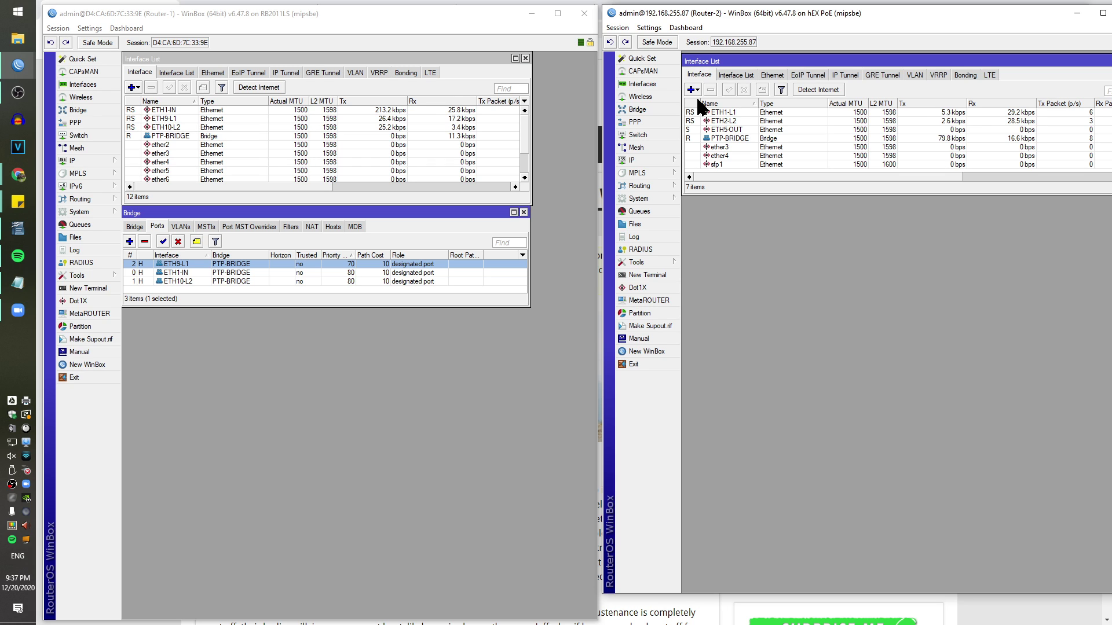
left_click(736, 113)
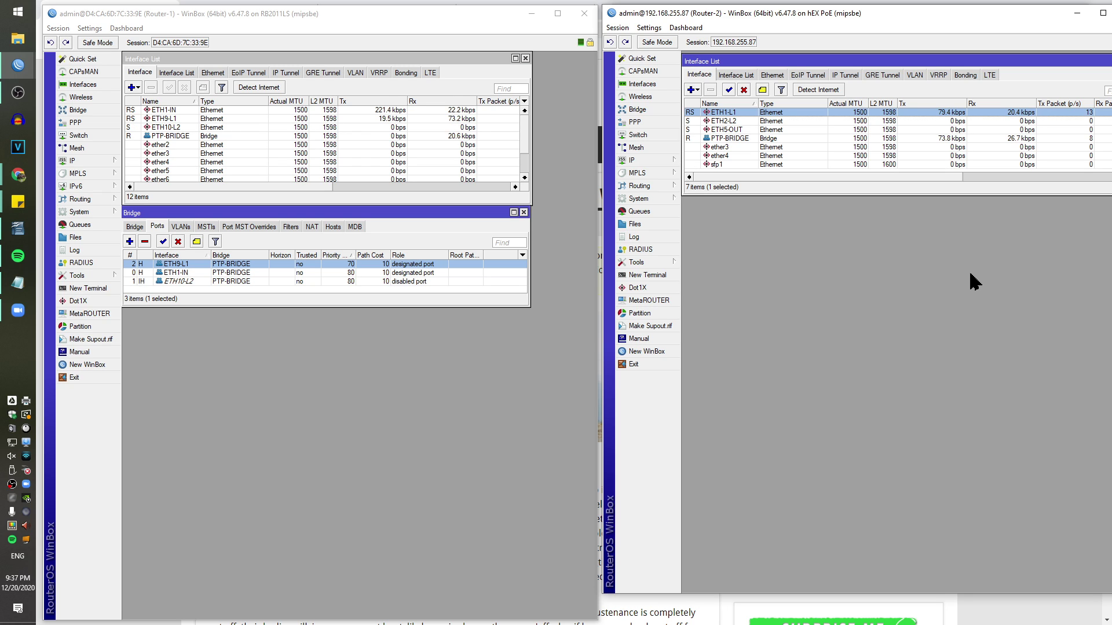
left_click(637, 236)
left_click_drag(880, 199, 764, 208)
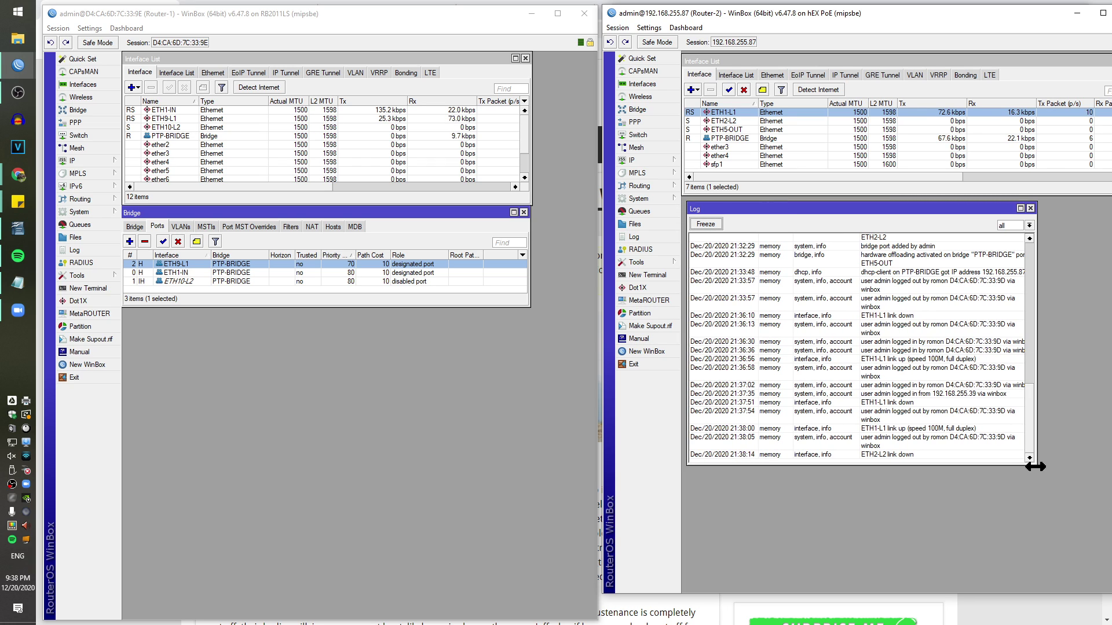
Open Router-1's log and arrange both routers' logs as narrow windows below the bridge ports
left_click_drag(1041, 466, 857, 458)
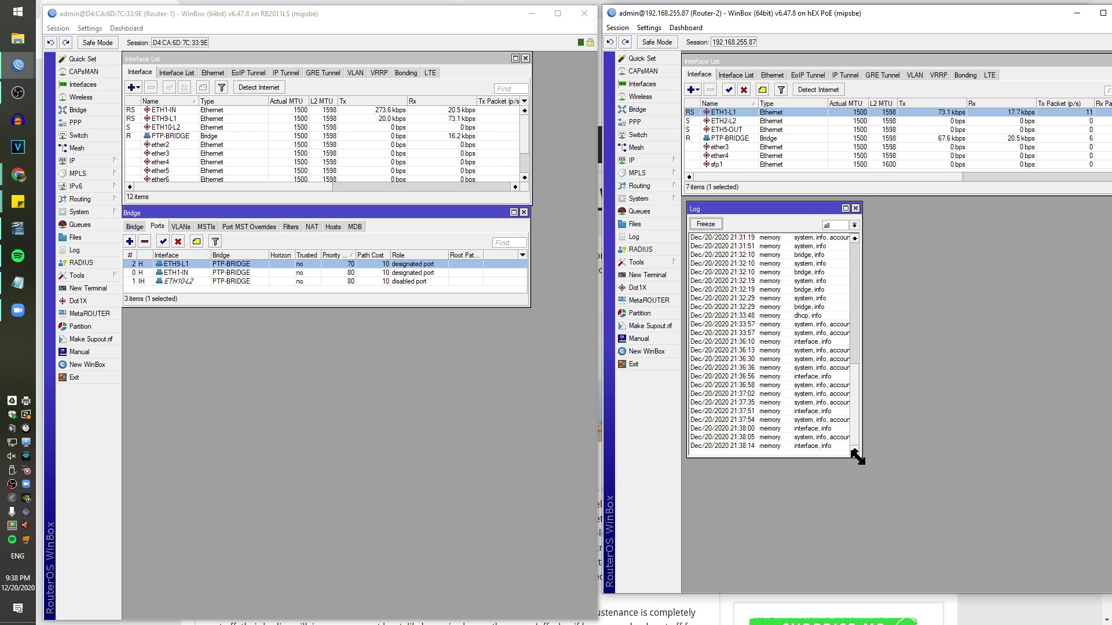
left_click(71, 252)
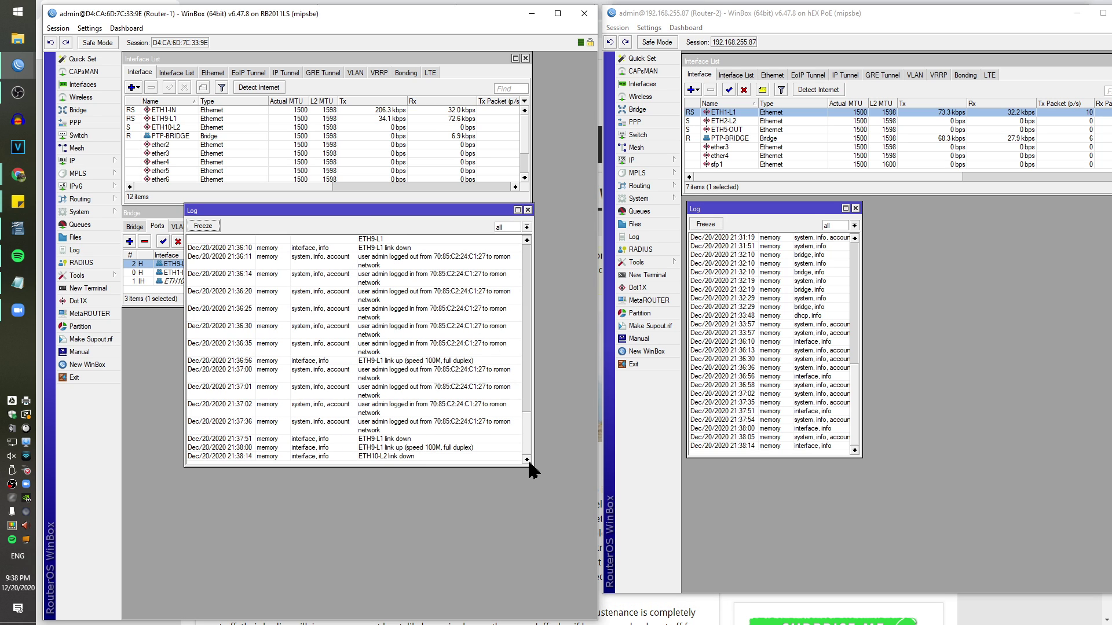
left_click_drag(530, 465, 346, 493)
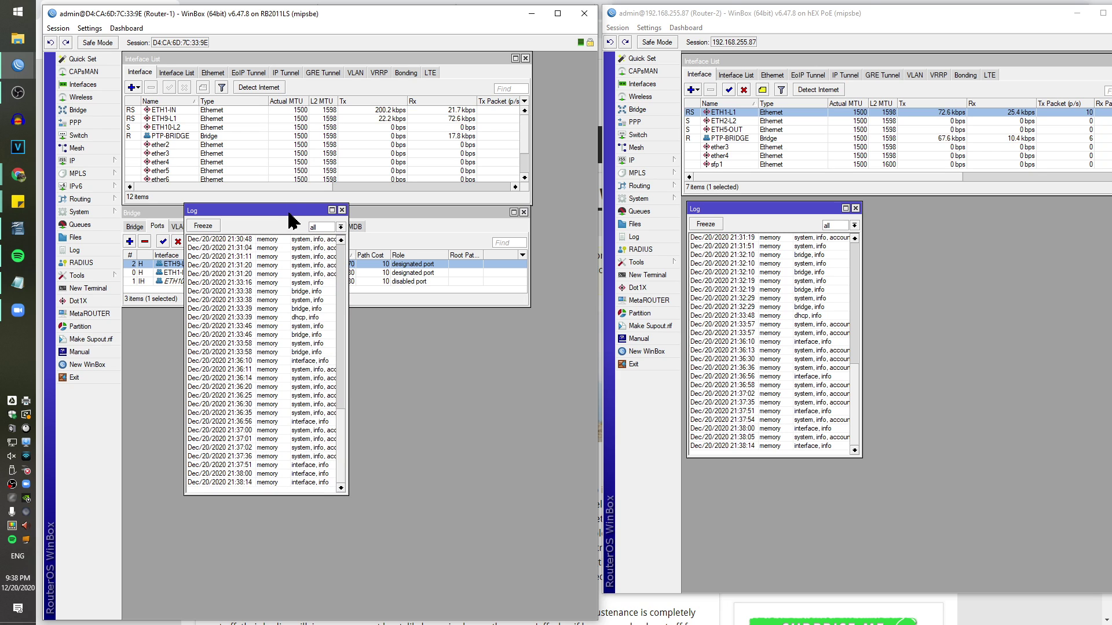
left_click_drag(266, 219, 209, 331)
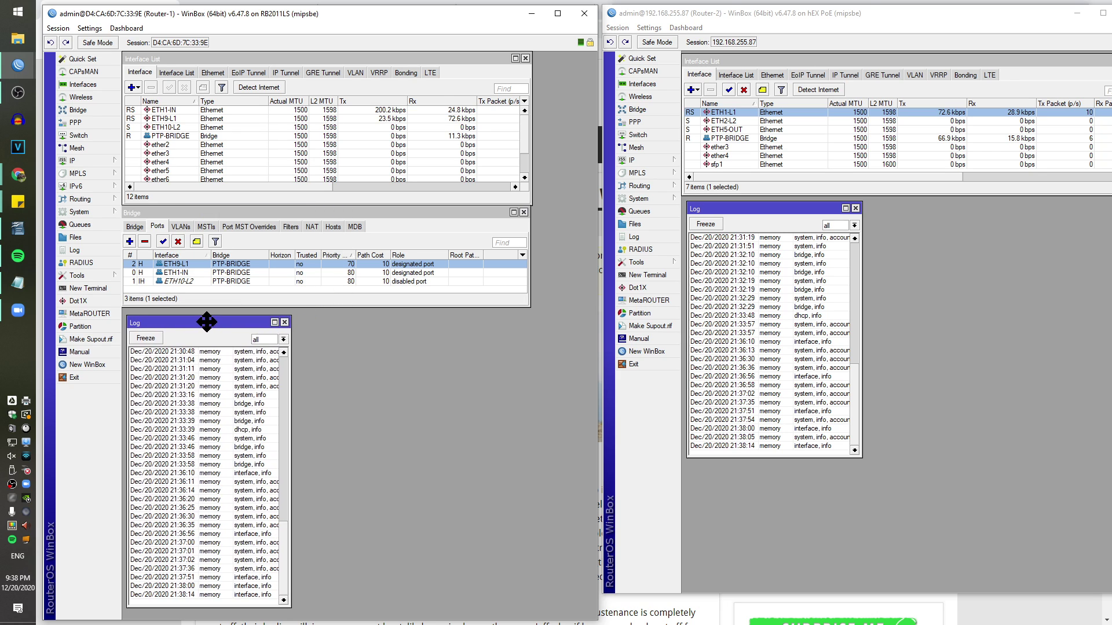
left_click(785, 213)
left_click_drag(785, 214, 786, 344)
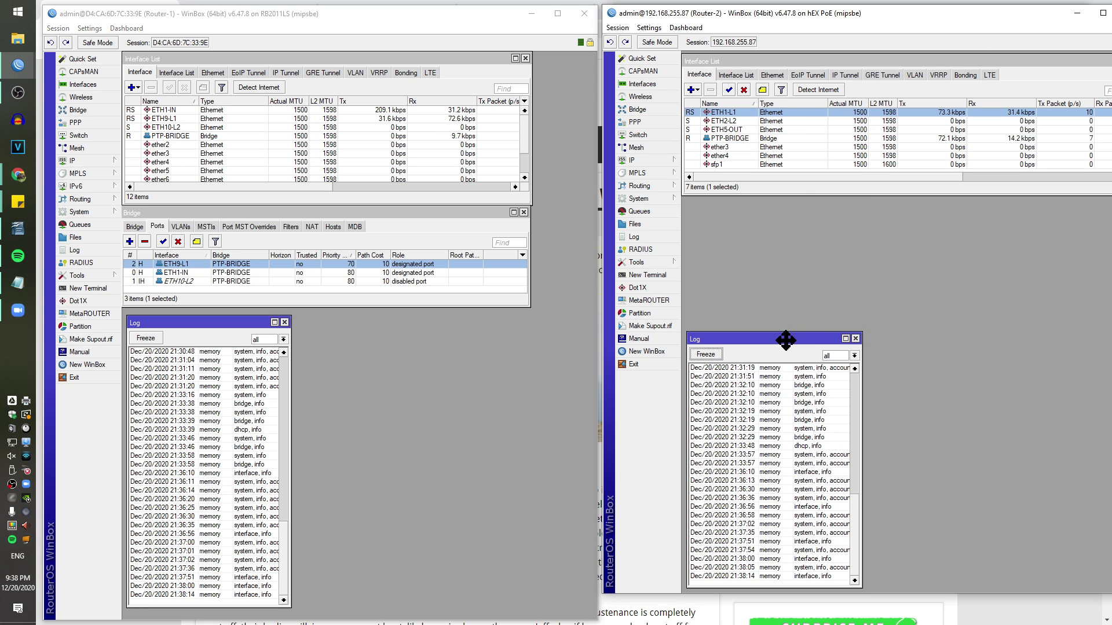
Show Router-2's bridge ports in a compact window and select root port ETH1-L1
left_click(654, 110)
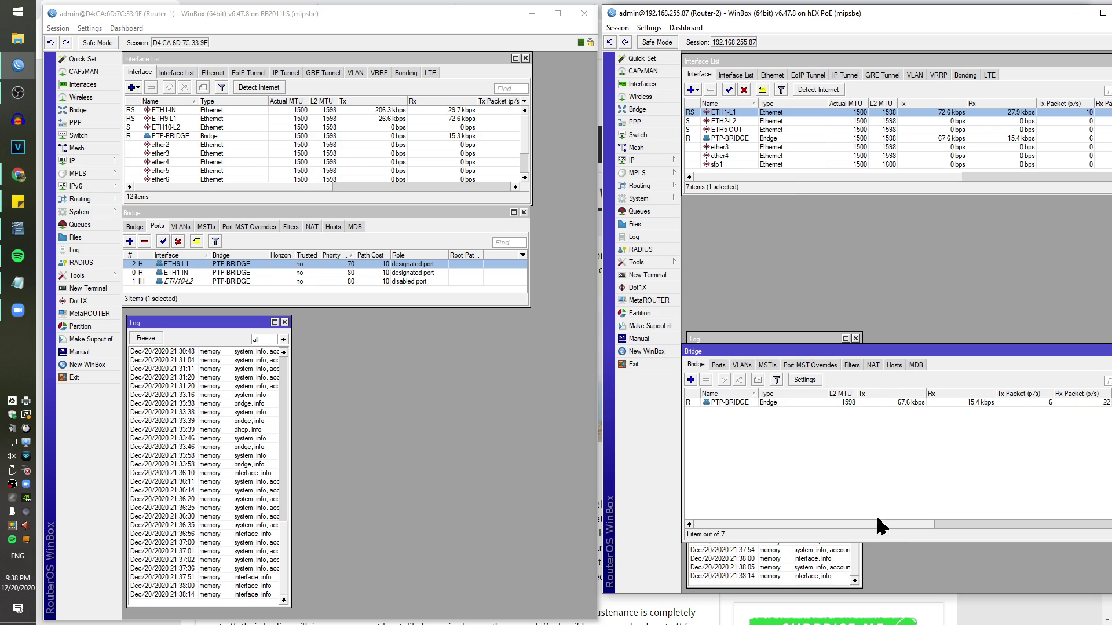
left_click_drag(879, 543, 878, 478)
left_click(718, 365)
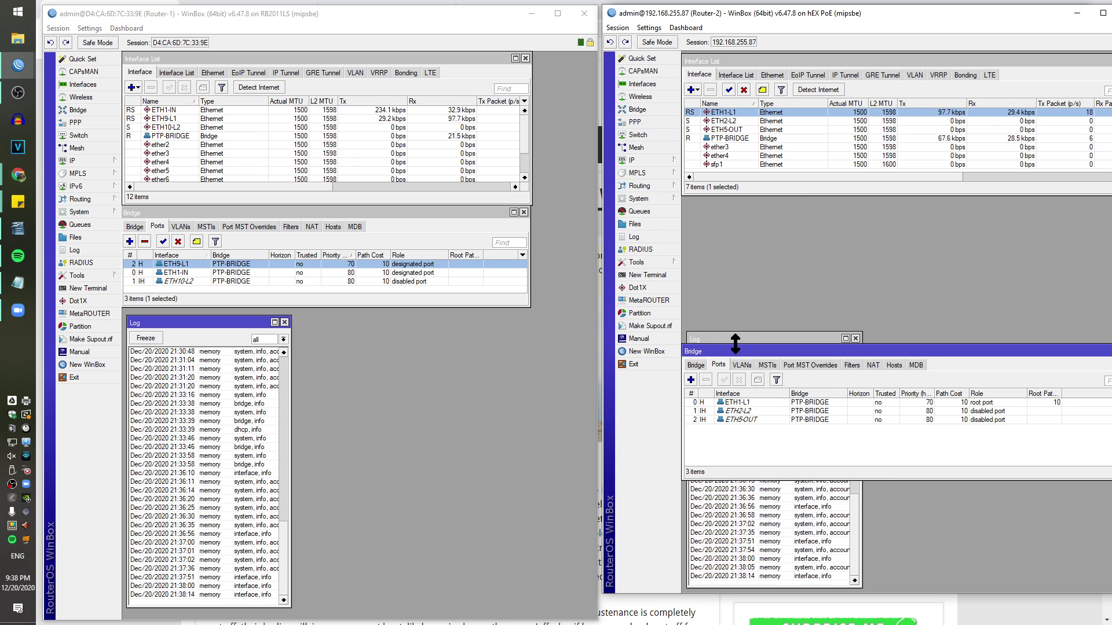
left_click_drag(733, 350, 735, 203)
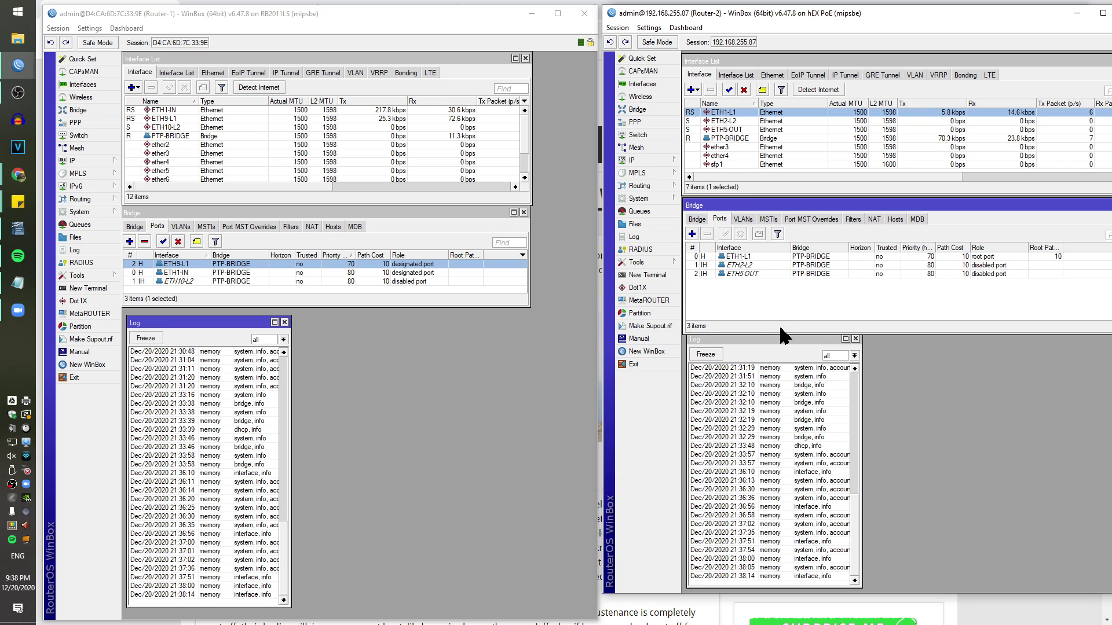
left_click_drag(780, 333, 779, 302)
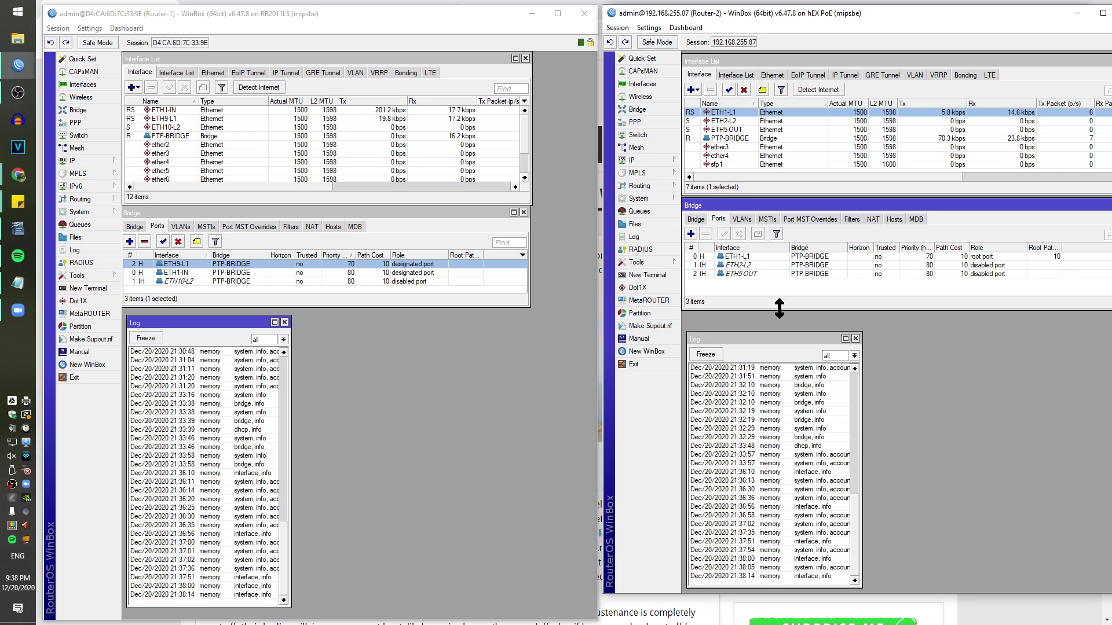
left_click(976, 264)
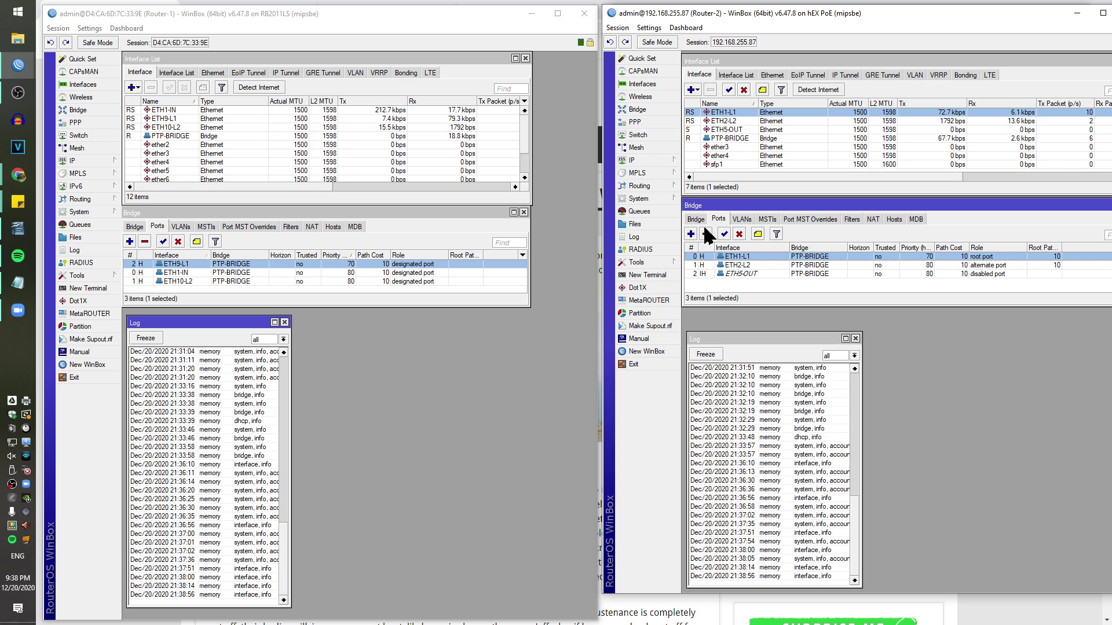
Start a continuous ping from Router-2 to 1.1.1.1 in a narrowed window at lower right
left_click(636, 266)
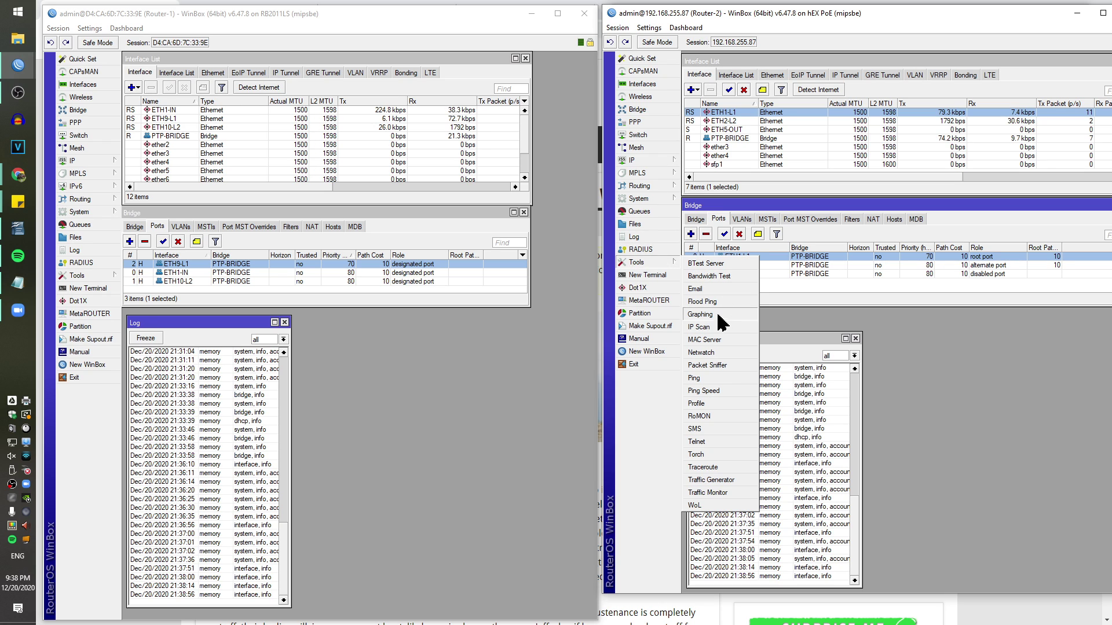
left_click(721, 377)
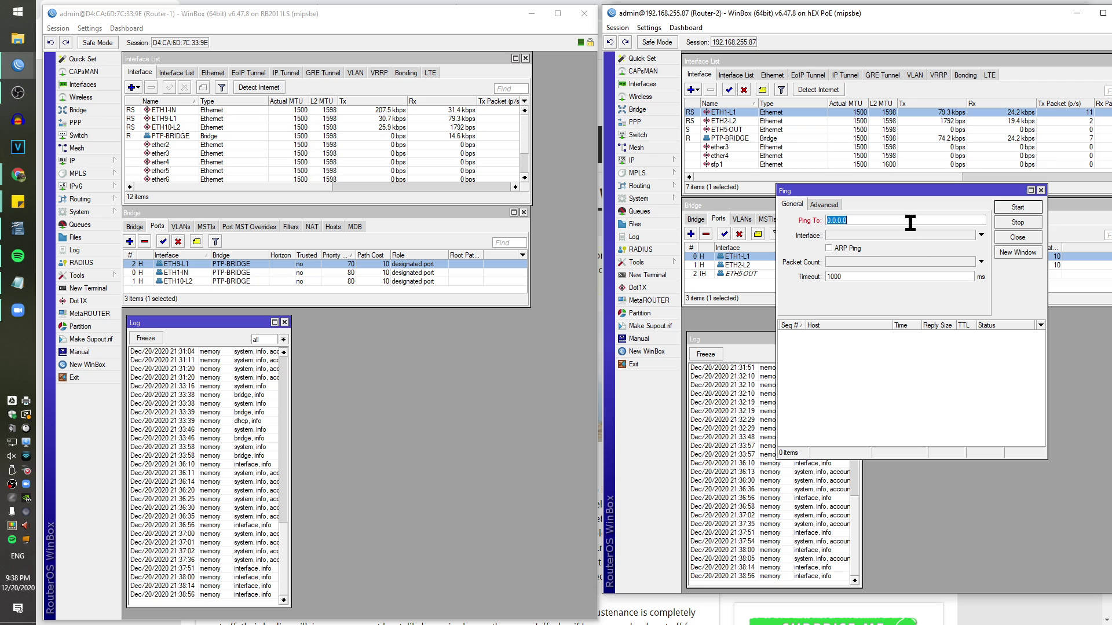
type("1.1.1.1")
key("Return")
left_click_drag(911, 192, 970, 329)
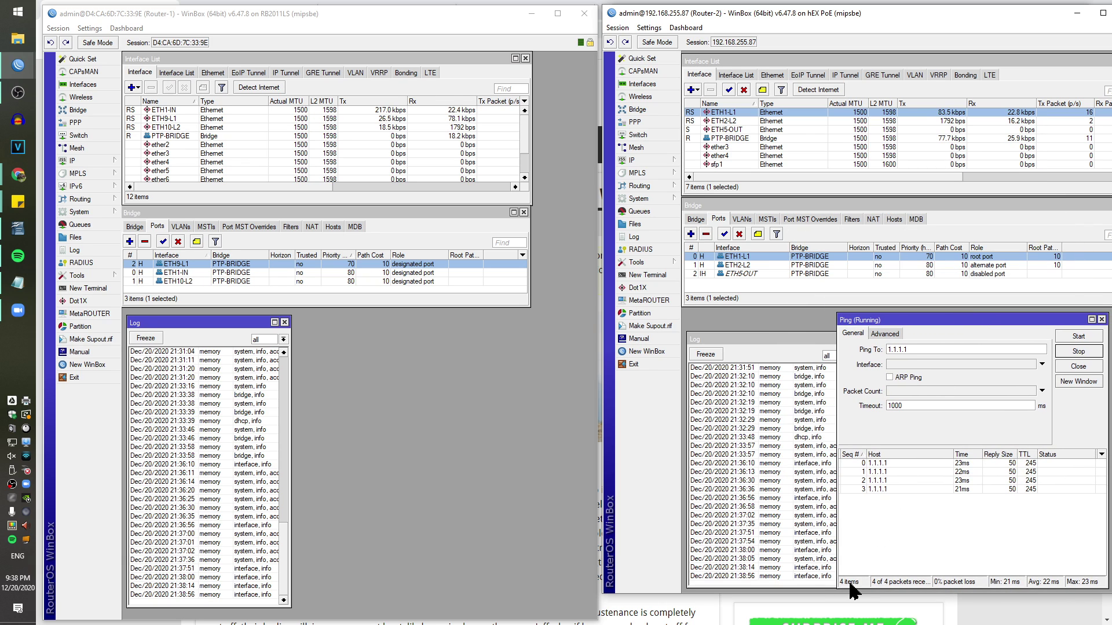
left_click_drag(837, 586, 869, 586)
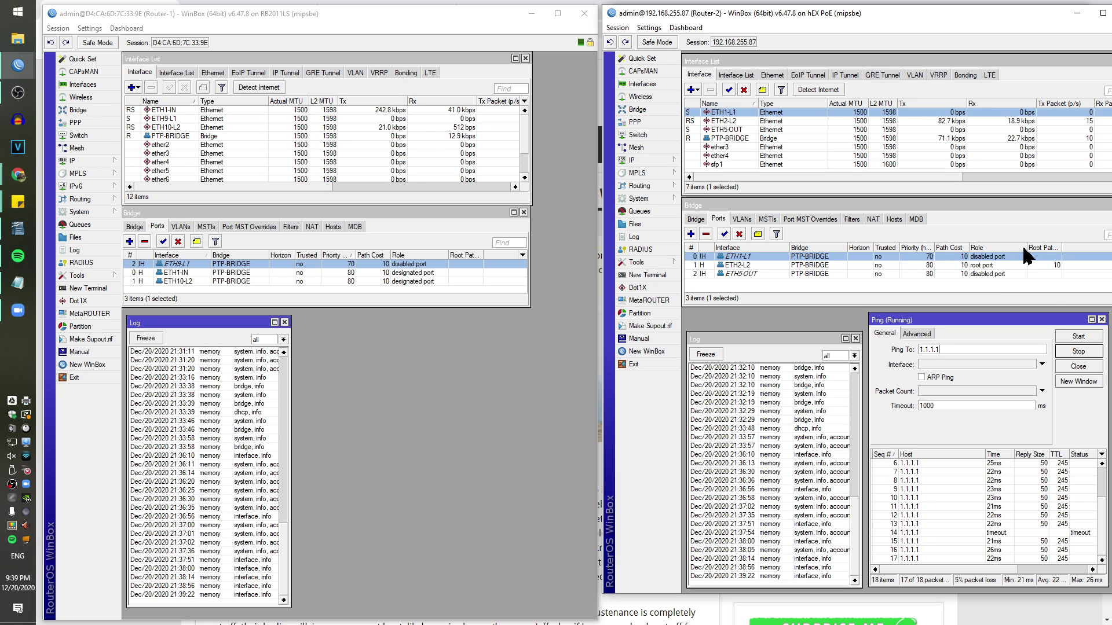
Select ETH2-L2 to confirm it became root port, then bring the 1.1.1.1 ping results forward
left_click(982, 265)
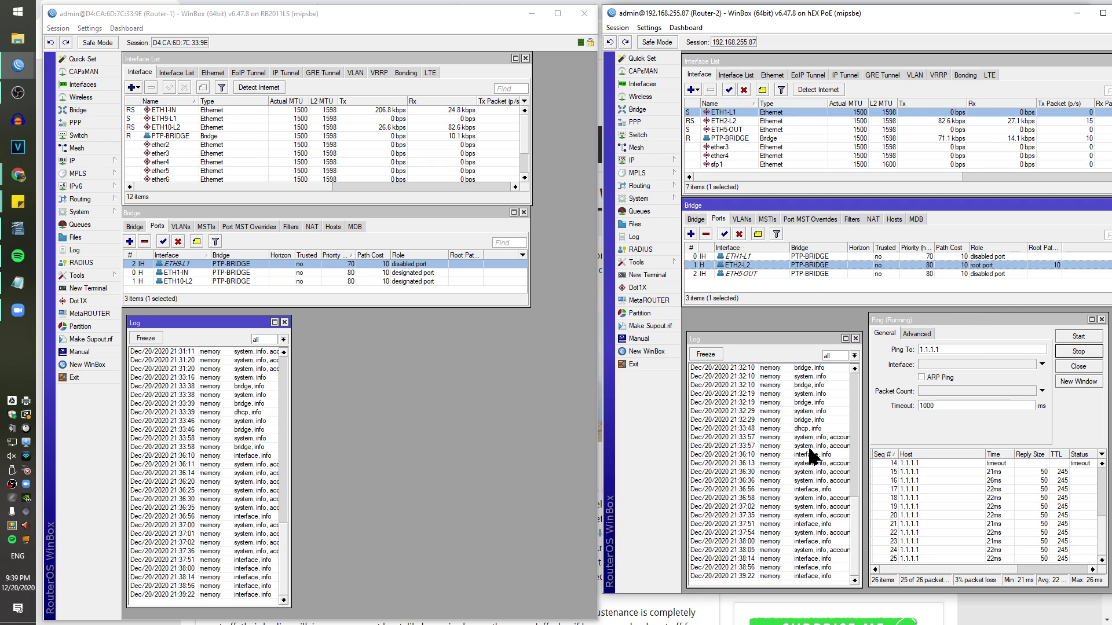
scroll(1057, 527, "up", 4)
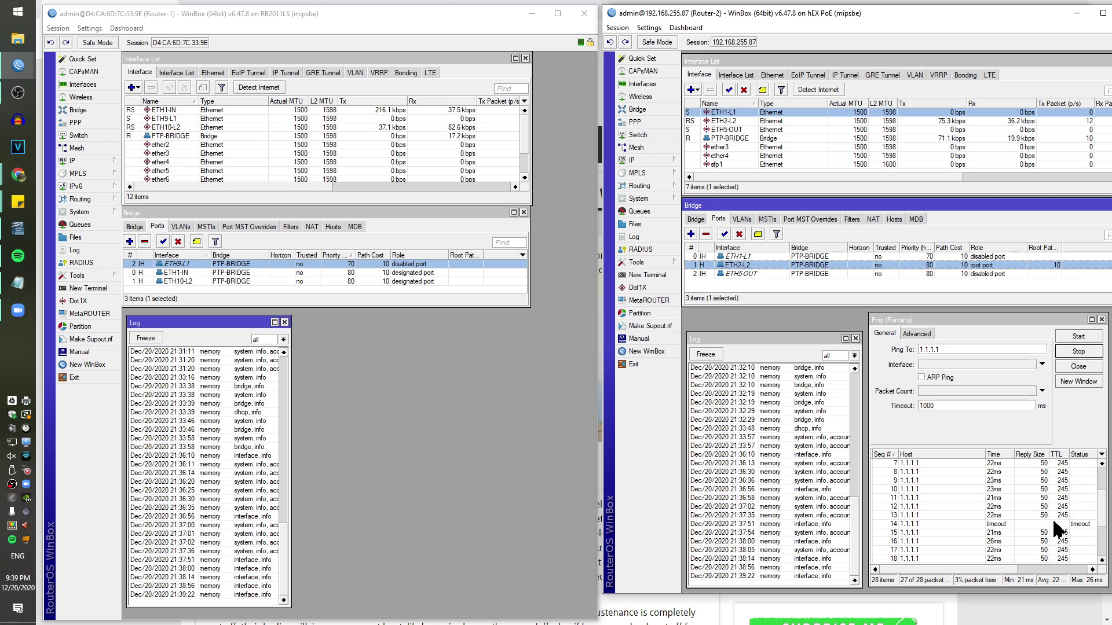
scroll(1056, 527, "down", 5)
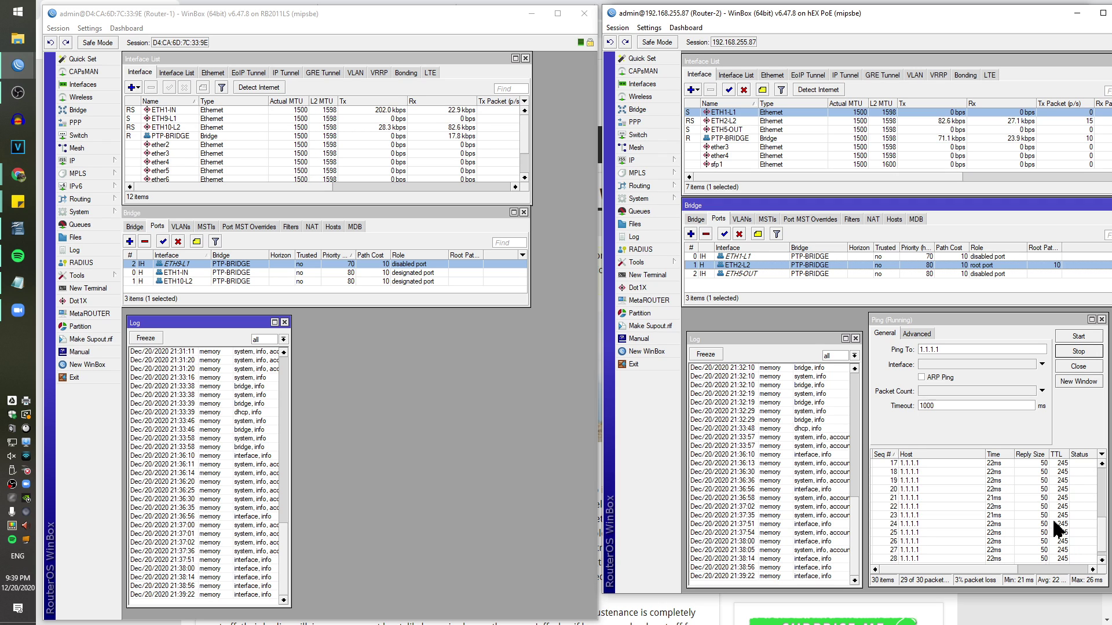
scroll(1056, 528, "up", 2)
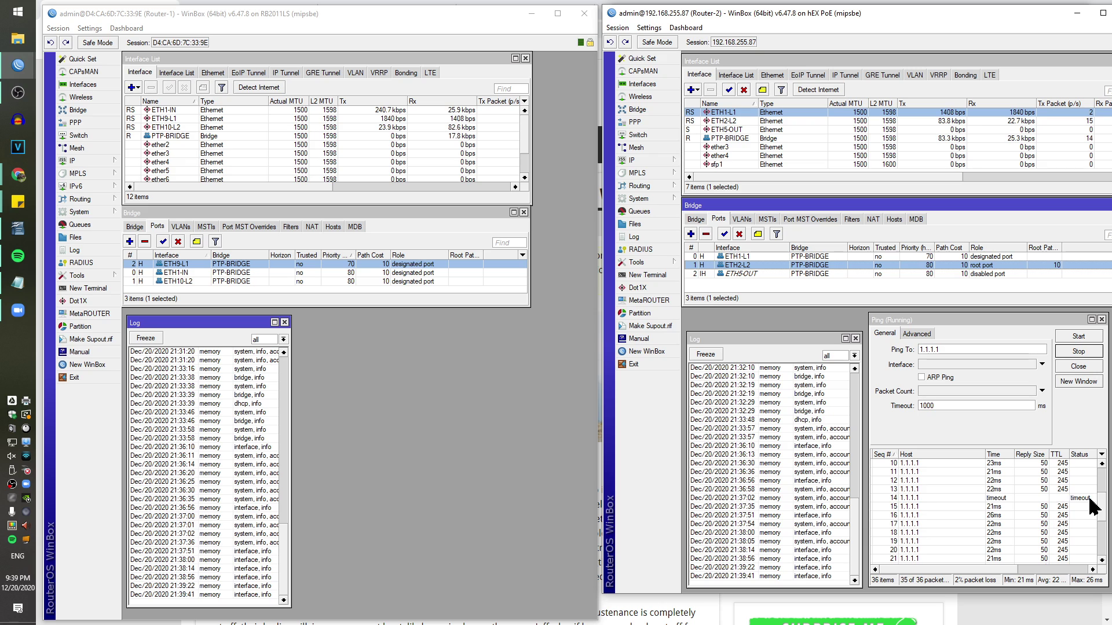
left_click_drag(1102, 508, 1103, 570)
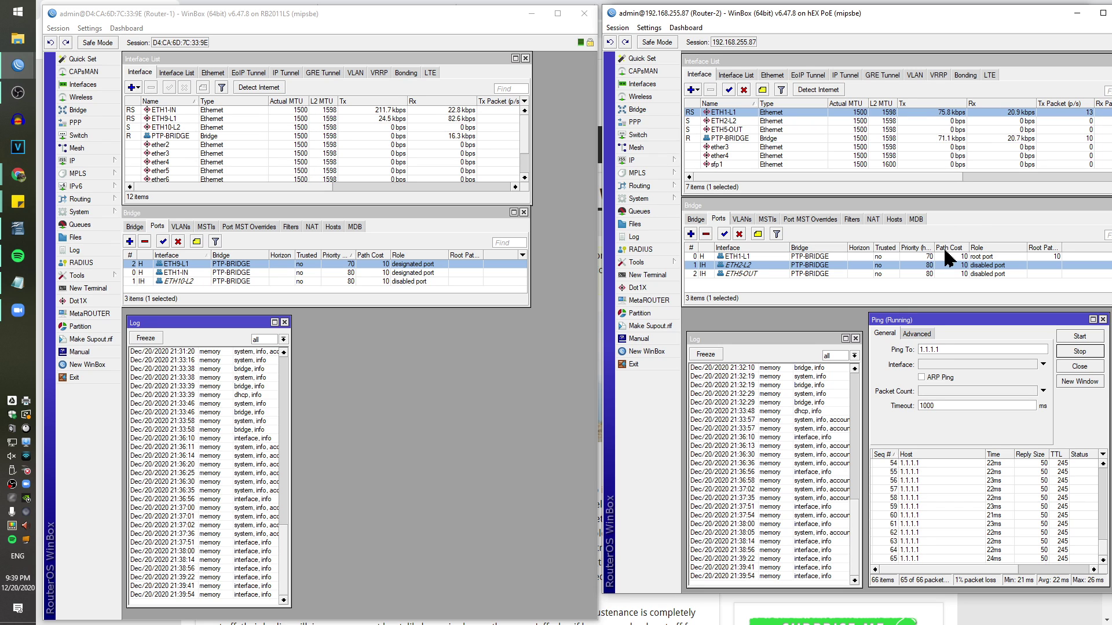
Widen Router-2's Bridge Ports Priority column so its full heading shows
left_click_drag(934, 248, 947, 248)
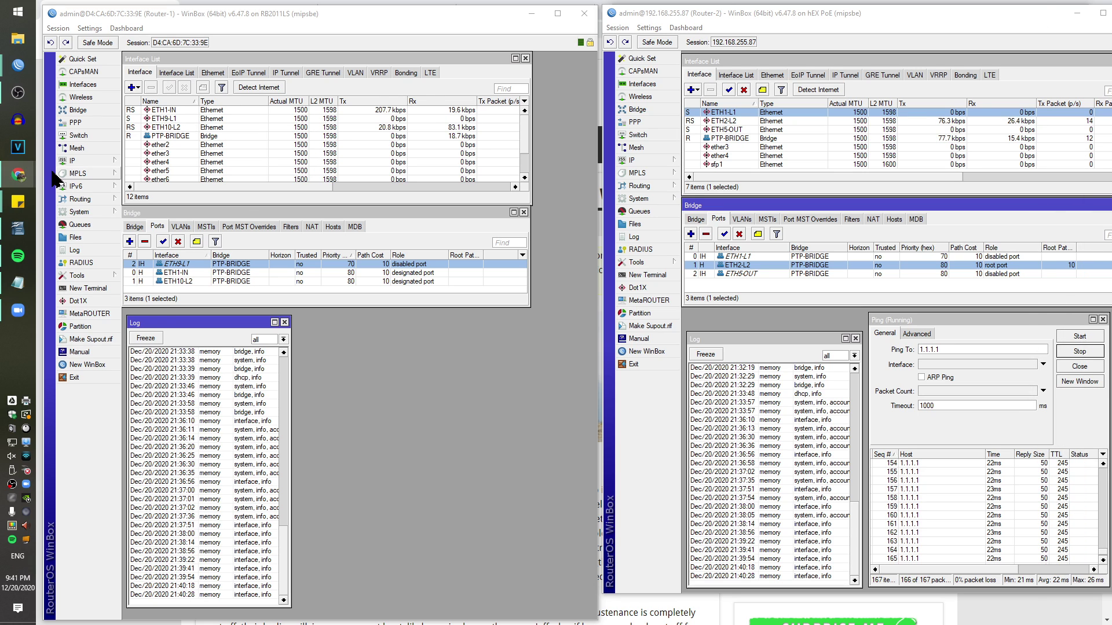
mouse_move(23, 176)
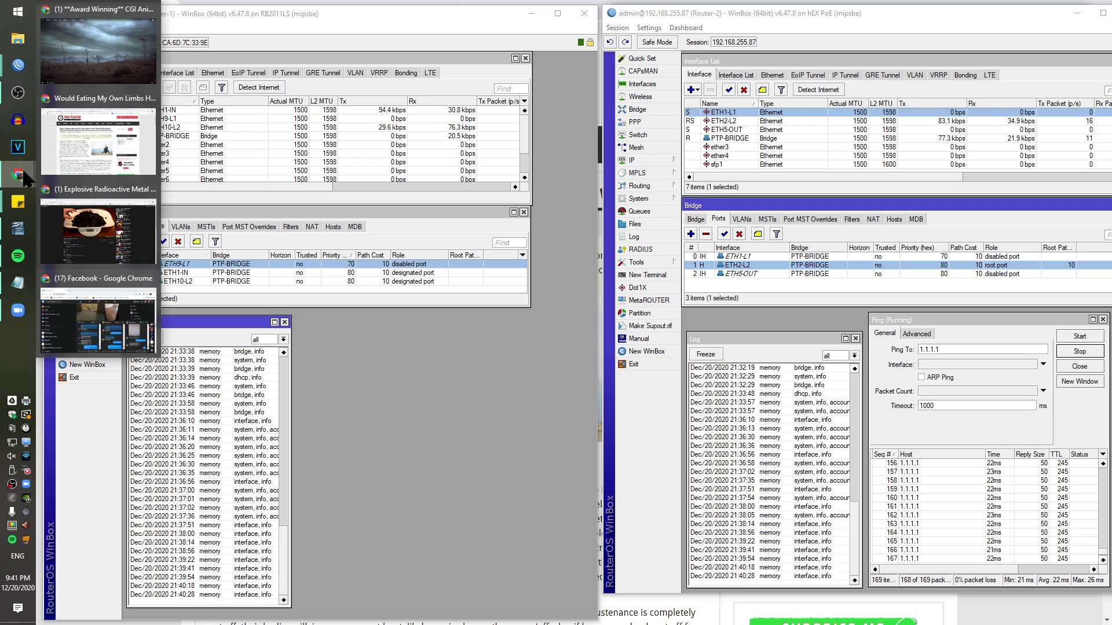